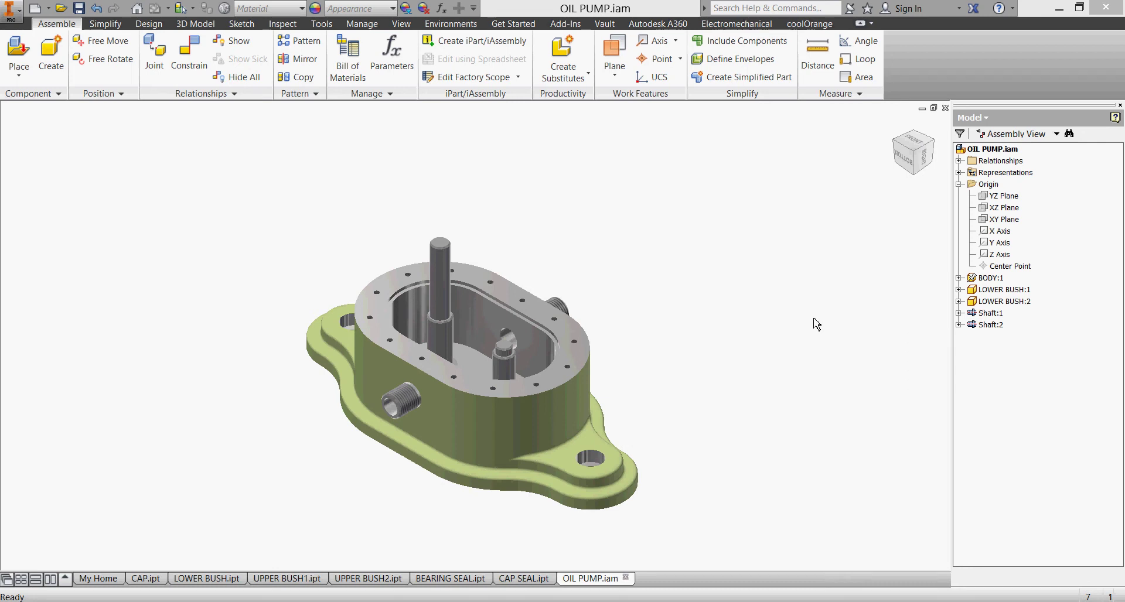
- Set the part number of the part inside Shaft:2 to SHAFT2 in that shaft's own bill of materials
{"action": "left_click", "coordinate": [971, 328]}
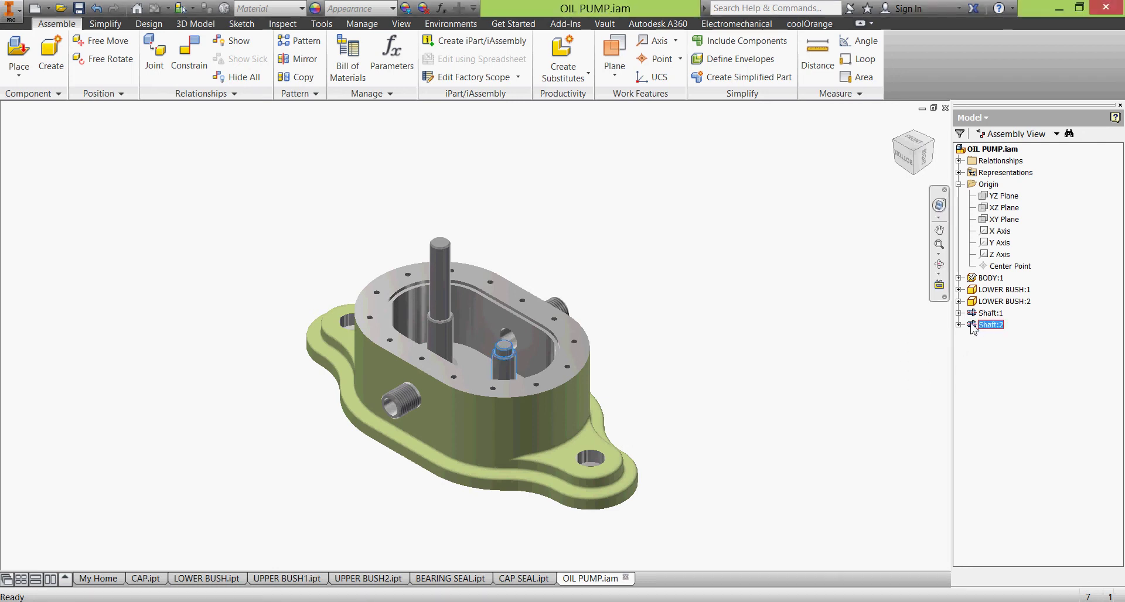
{"action": "left_click", "coordinate": [971, 327]}
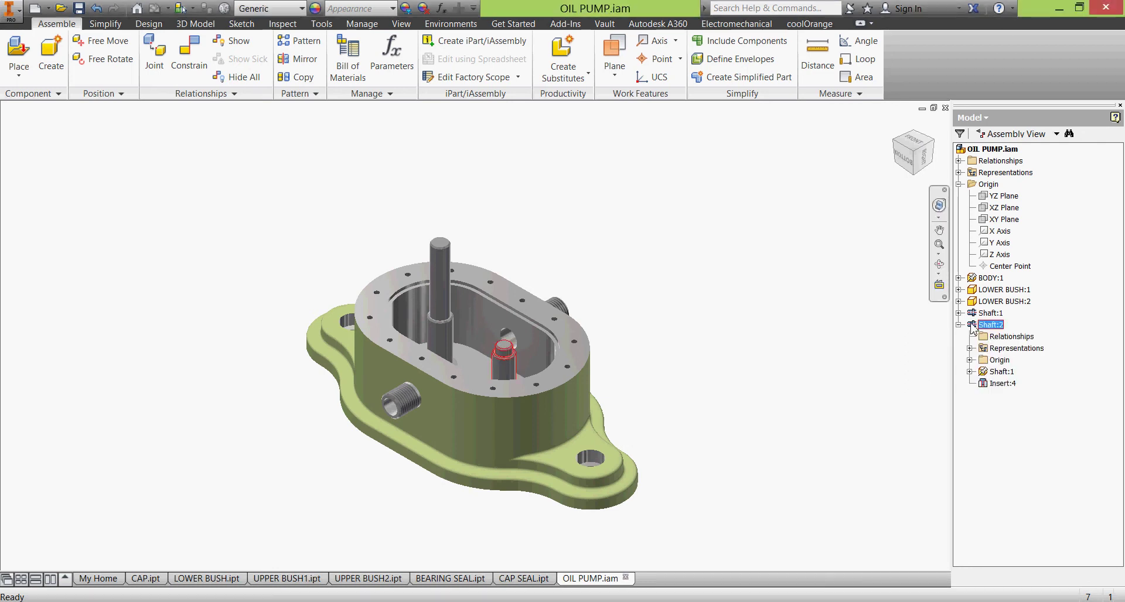
{"action": "right_click", "coordinate": [972, 326]}
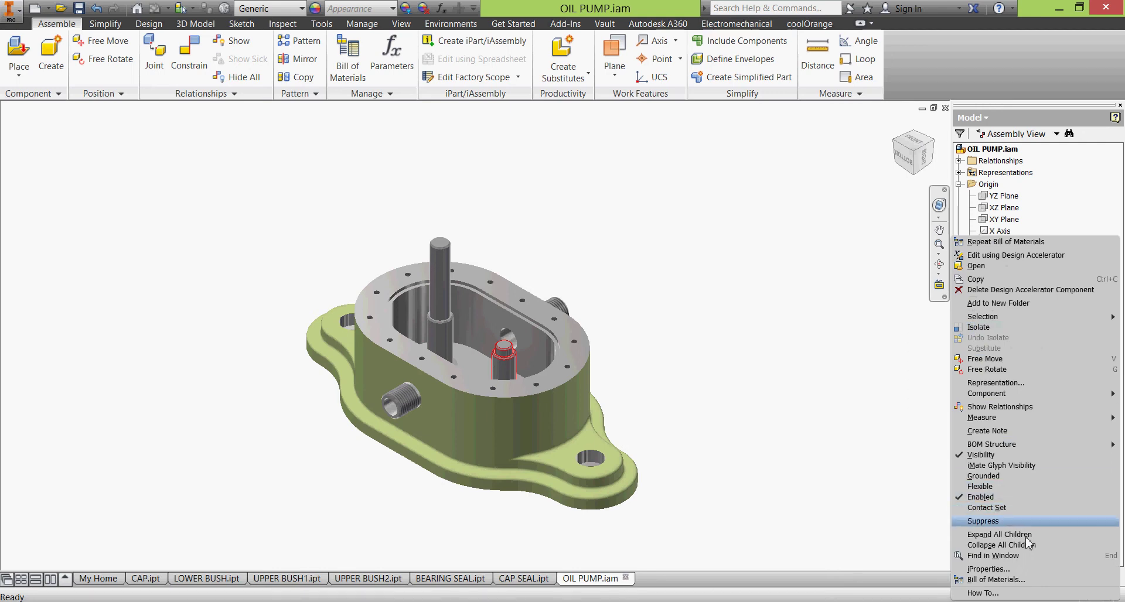
{"action": "left_click", "coordinate": [1035, 579]}
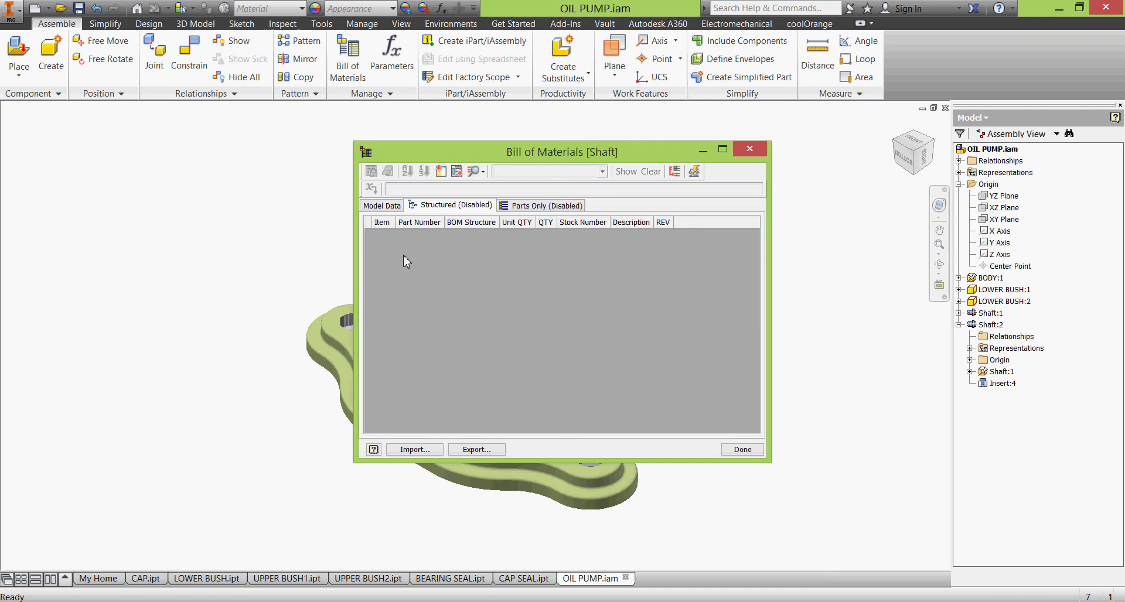
{"action": "left_click", "coordinate": [381, 208]}
{"action": "left_click", "coordinate": [408, 236]}
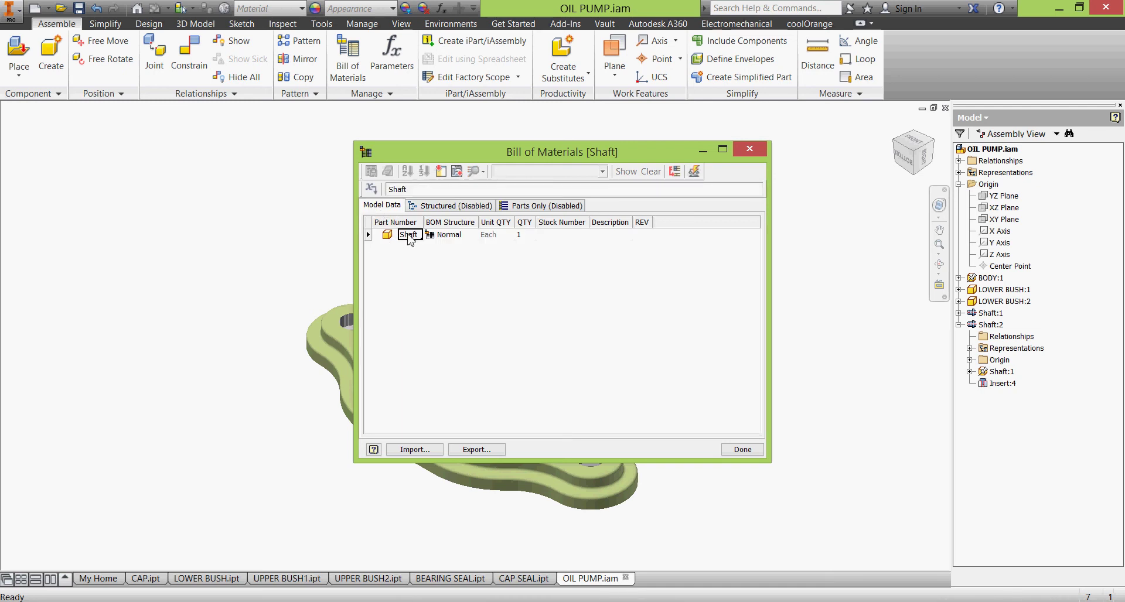
{"action": "left_click", "coordinate": [415, 235]}
{"action": "type", "text": "SHAFT"}
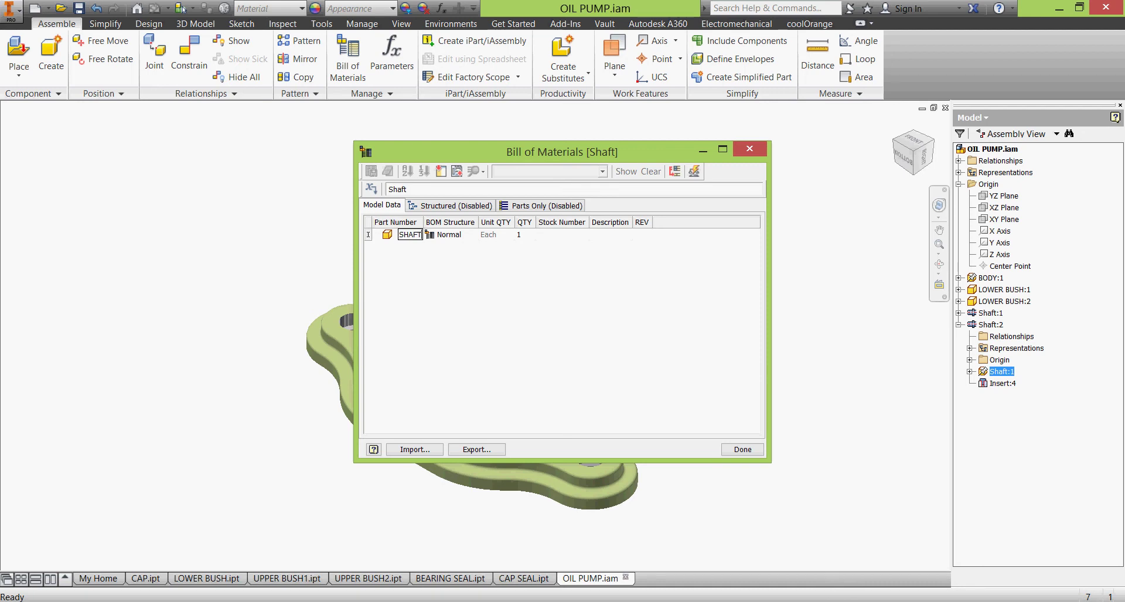
{"action": "type", "text": "2"}
{"action": "left_click", "coordinate": [740, 451]}
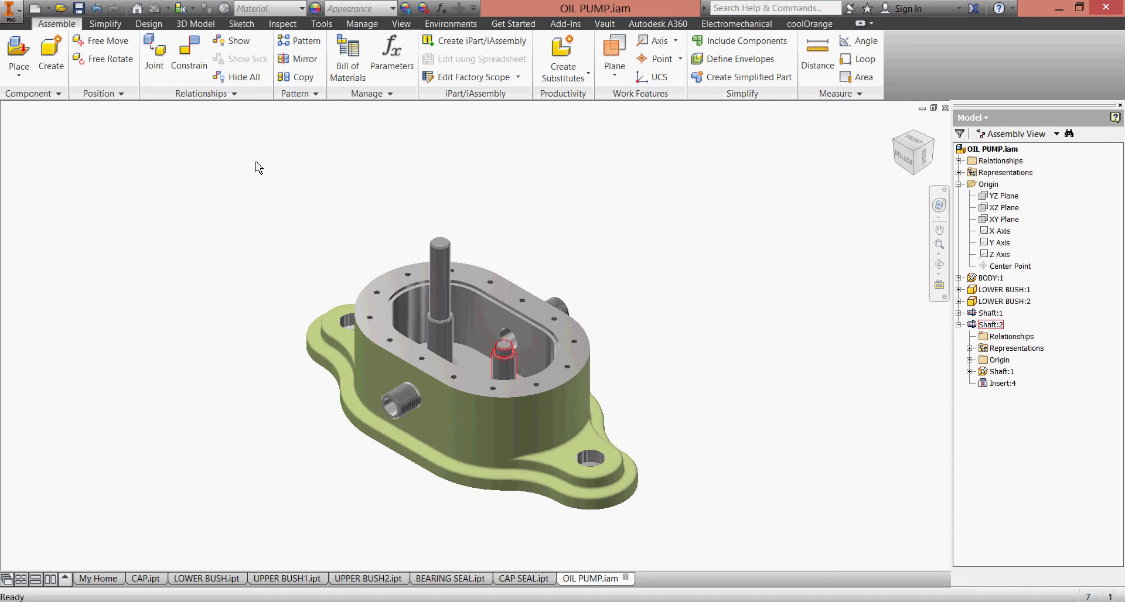
- Open the oil pump assembly's bill of materials and review the part numbers in the parts-only list
{"action": "left_click", "coordinate": [348, 59]}
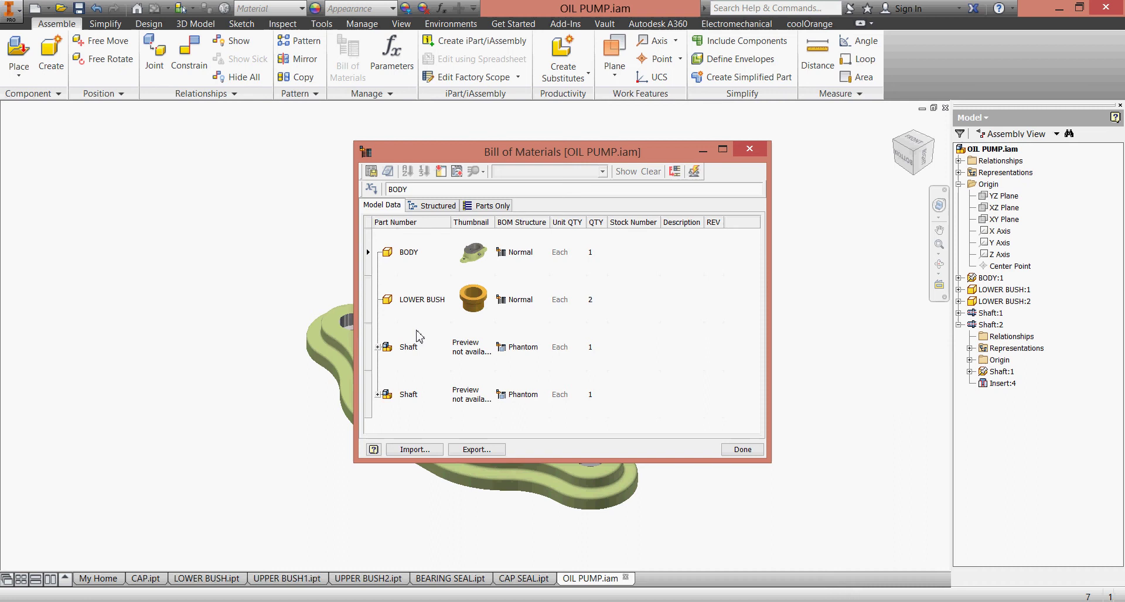
{"action": "left_click", "coordinate": [484, 206]}
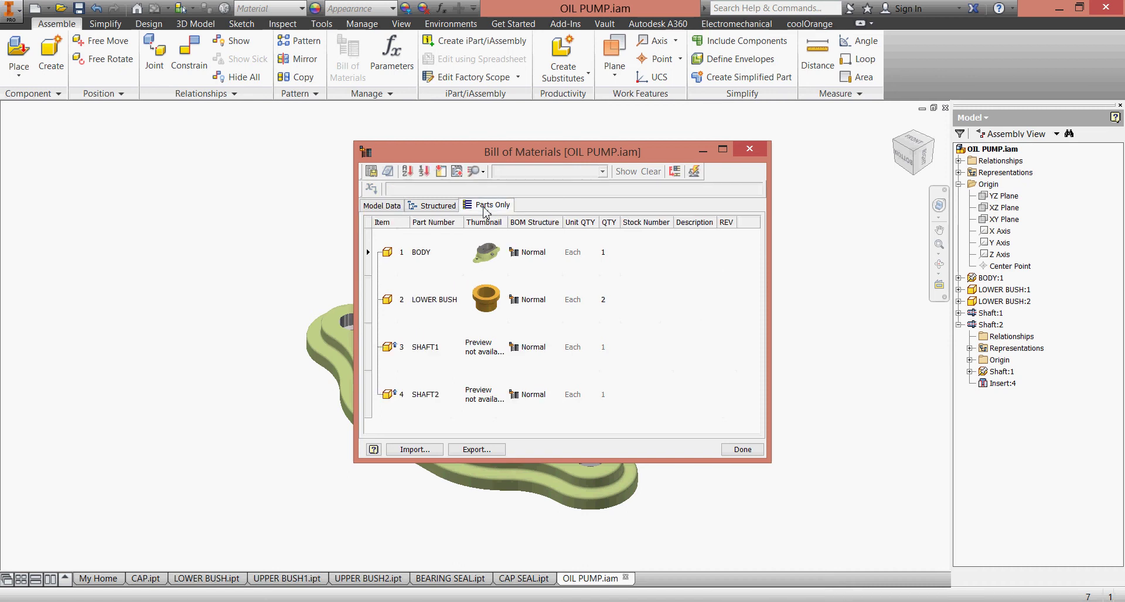
{"action": "right_click", "coordinate": [484, 208]}
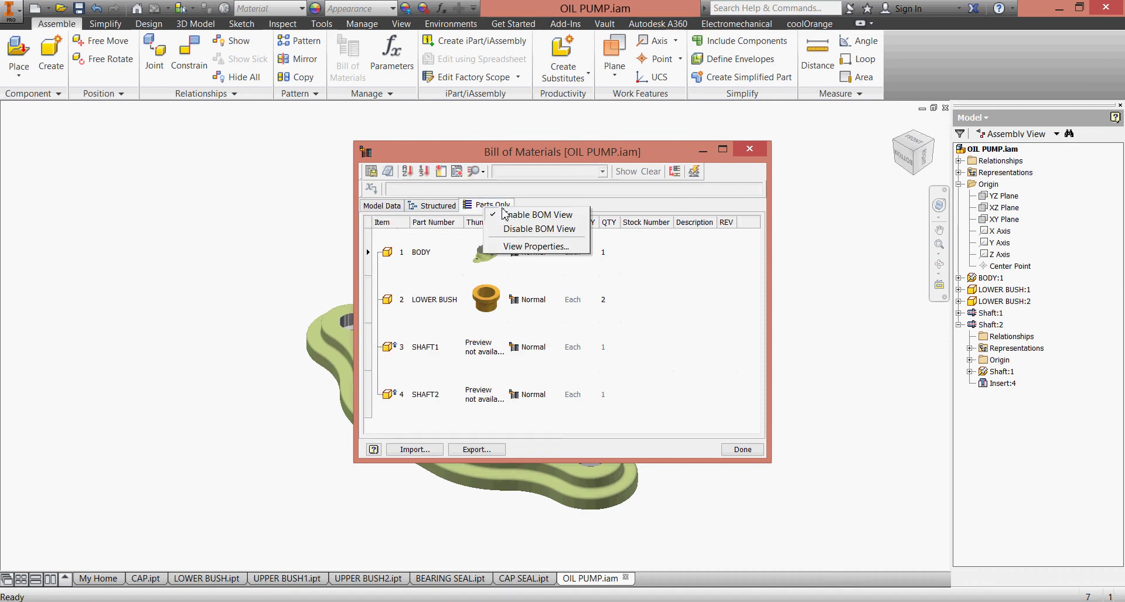
{"action": "left_click", "coordinate": [487, 206]}
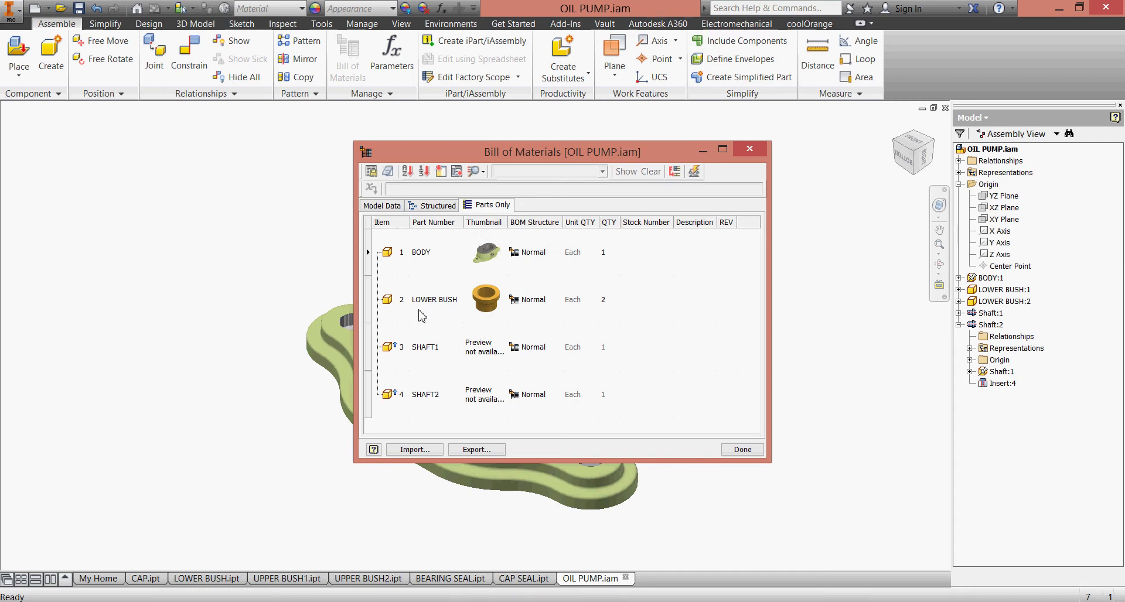
- Replace the part number of the first phantom Shaft in the model data with SHAFT1
{"action": "left_click", "coordinate": [392, 206]}
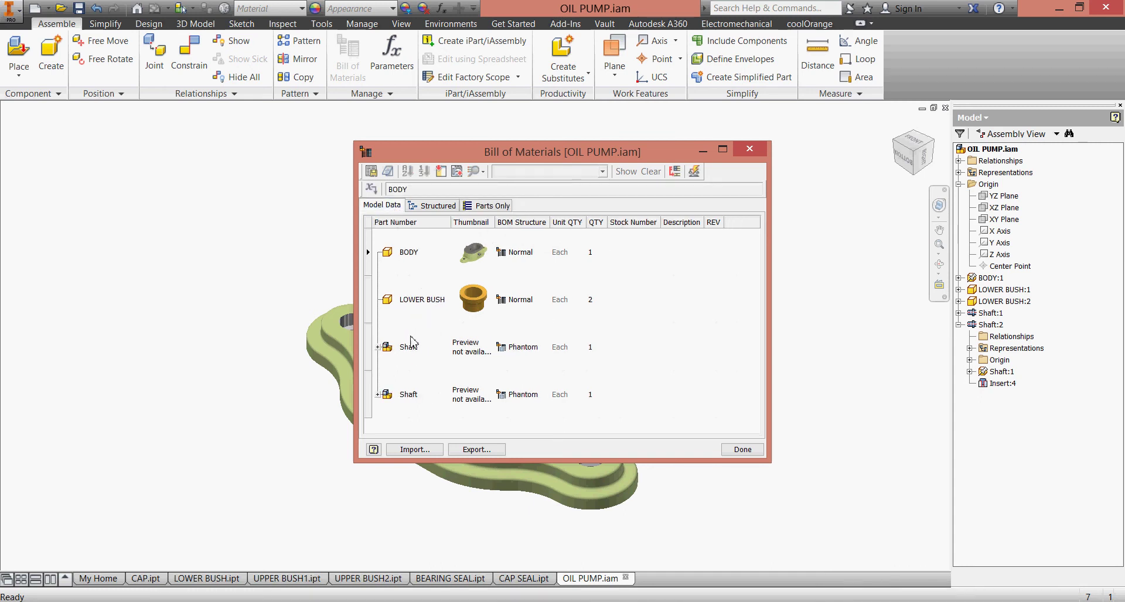
{"action": "left_click", "coordinate": [413, 343]}
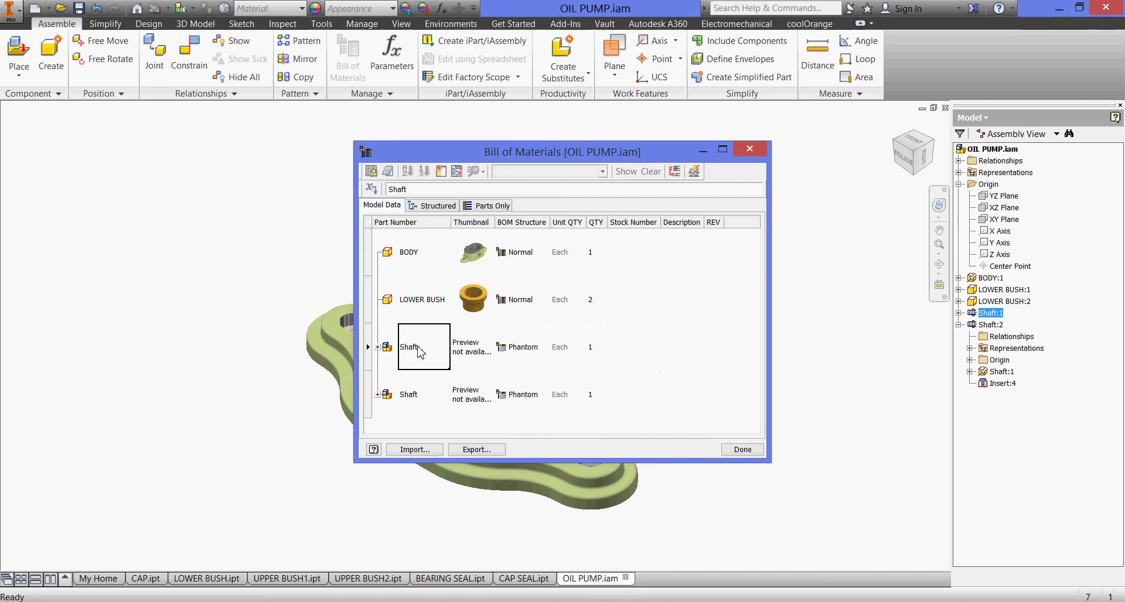
{"action": "right_click", "coordinate": [430, 351]}
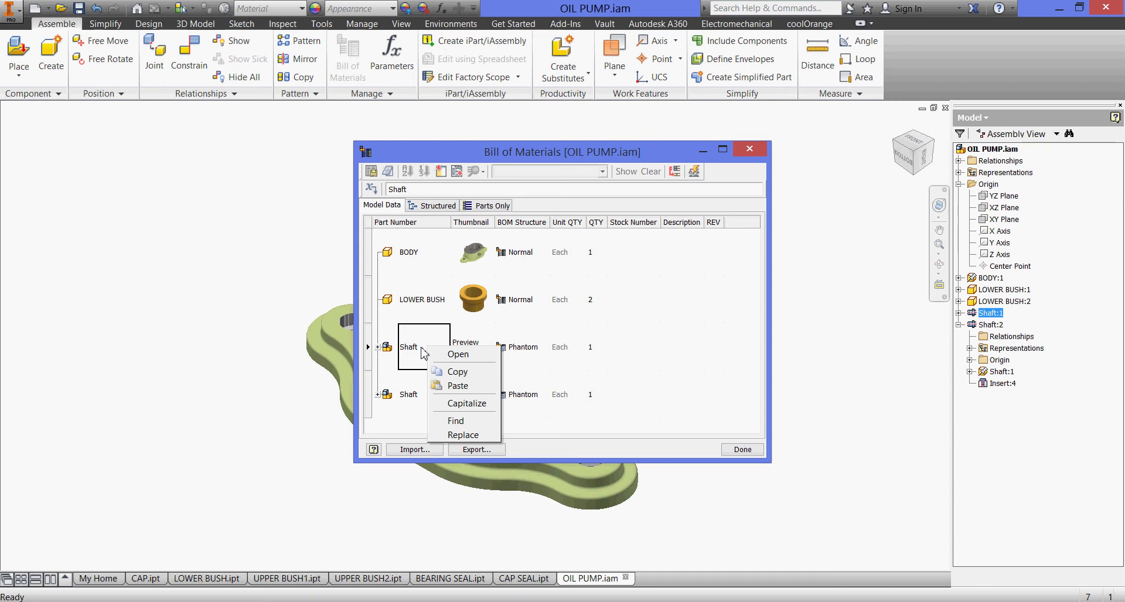
{"action": "left_click", "coordinate": [453, 435]}
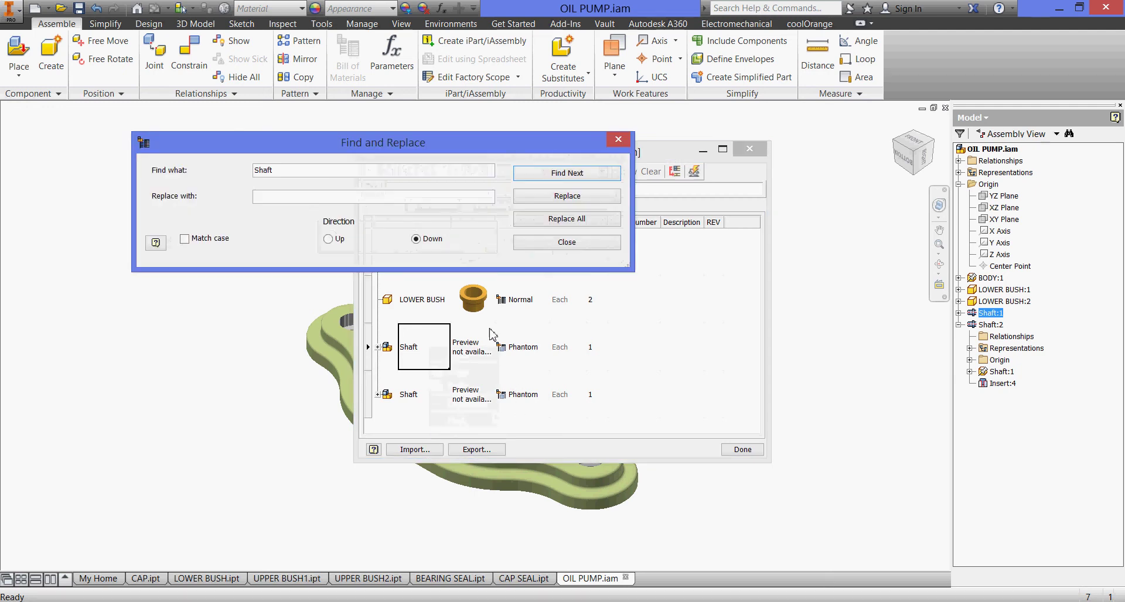
{"action": "left_click", "coordinate": [380, 198]}
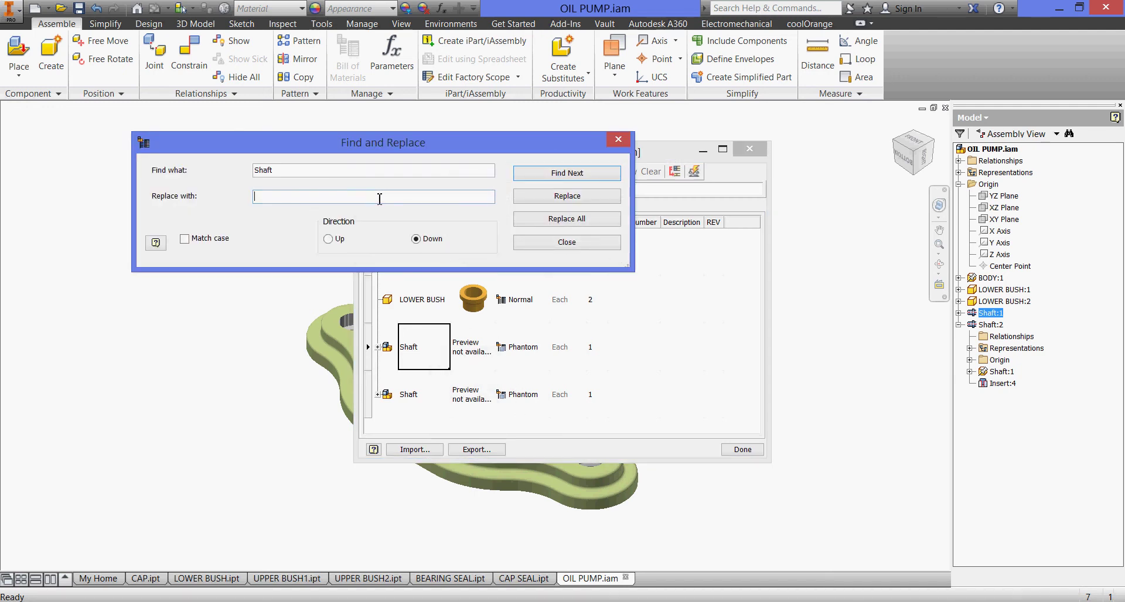
{"action": "type", "text": "SHAFT1"}
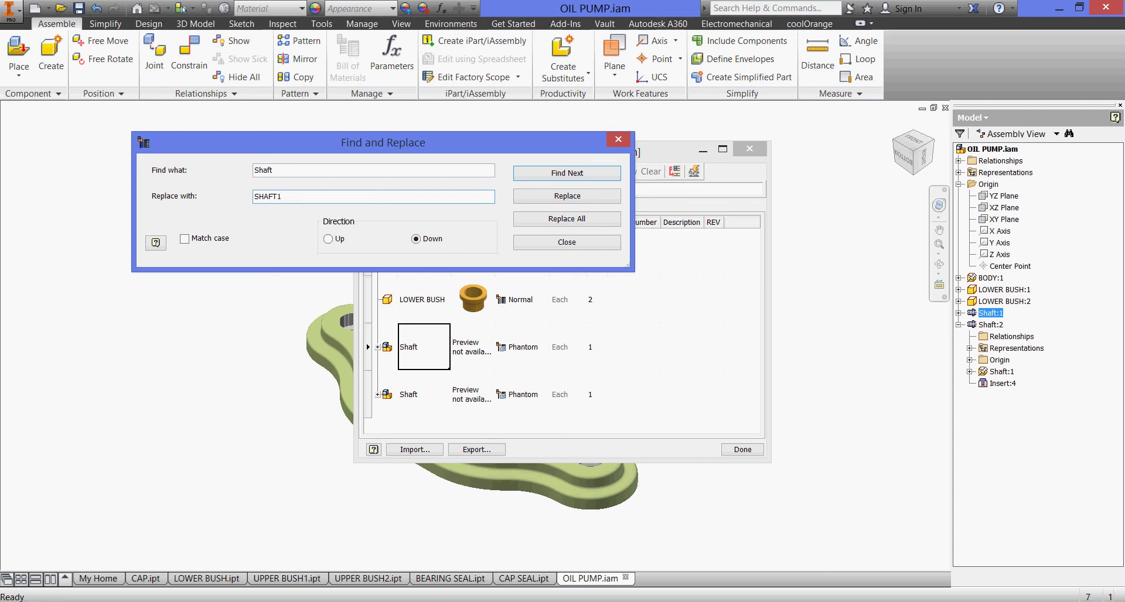
{"action": "left_click", "coordinate": [540, 196]}
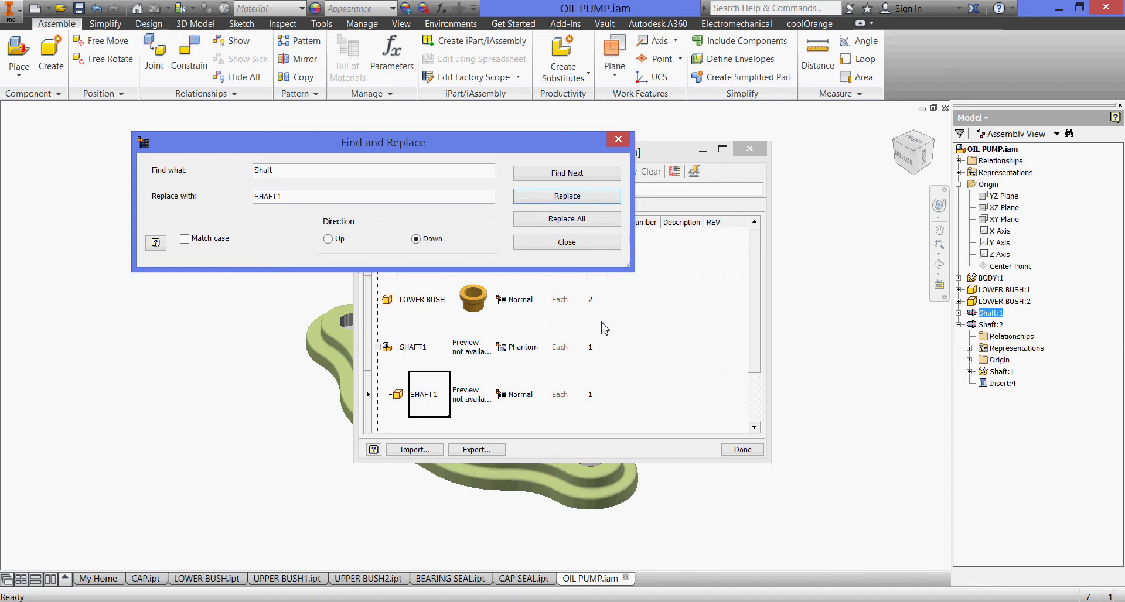
{"action": "left_click", "coordinate": [567, 243]}
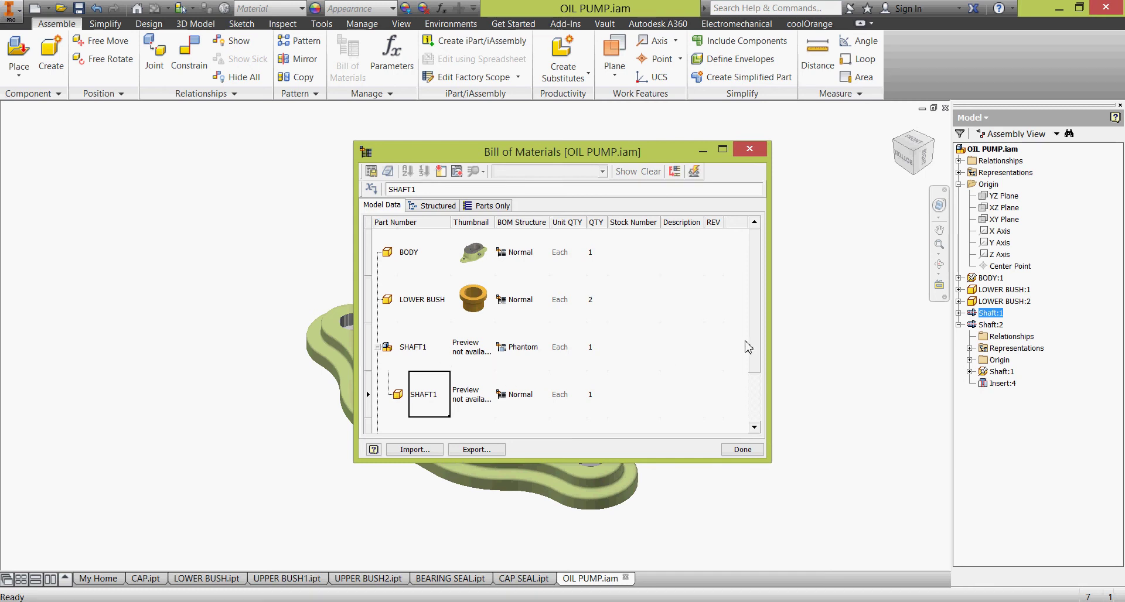
- Replace the part number of the remaining phantom Shaft in the model data with SHAFT2
{"action": "left_click_drag", "start_coordinate": [759, 349], "coordinate": [758, 375]}
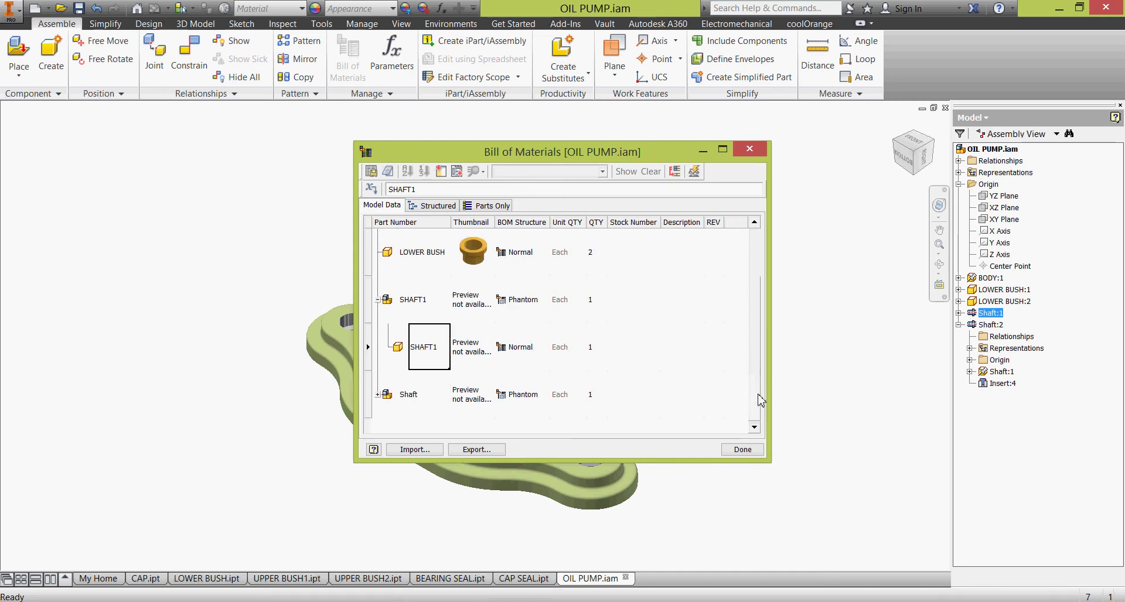
{"action": "left_click", "coordinate": [429, 400]}
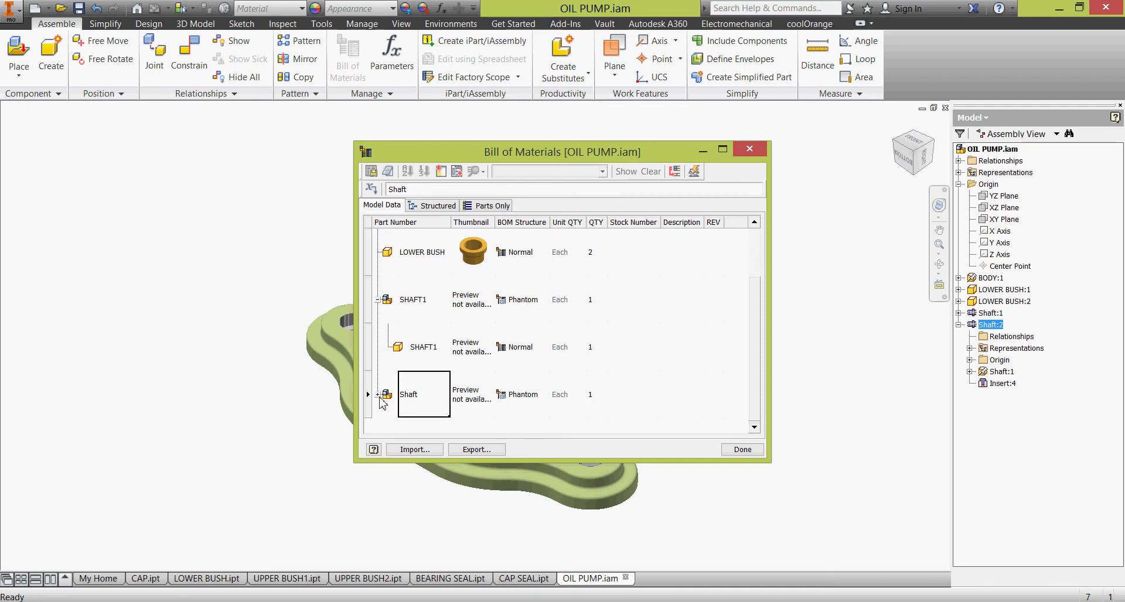
{"action": "right_click", "coordinate": [435, 399]}
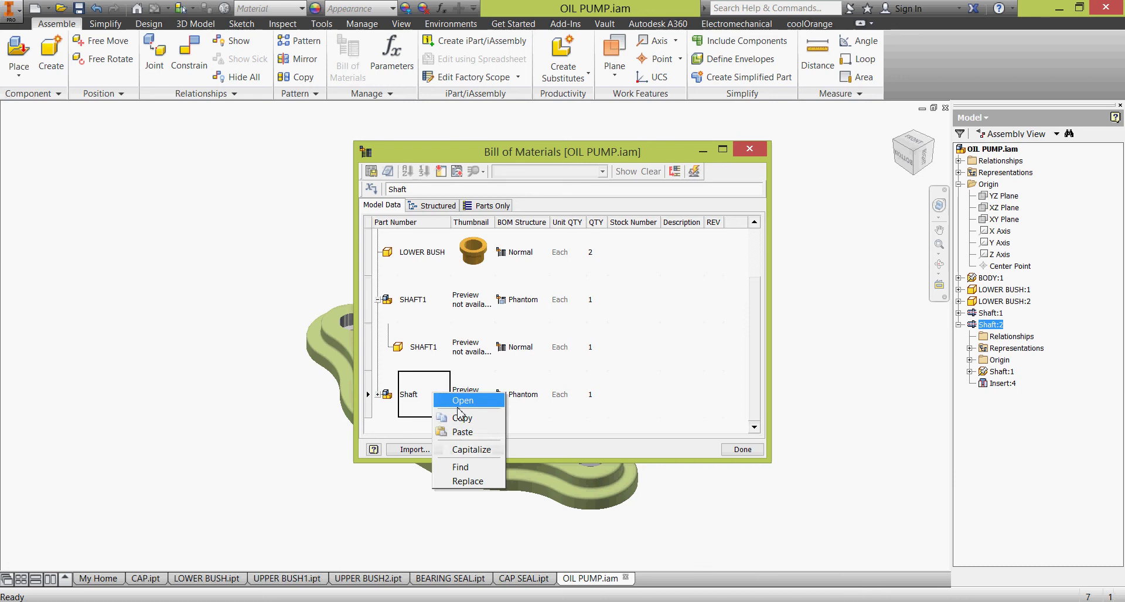
{"action": "left_click", "coordinate": [482, 481]}
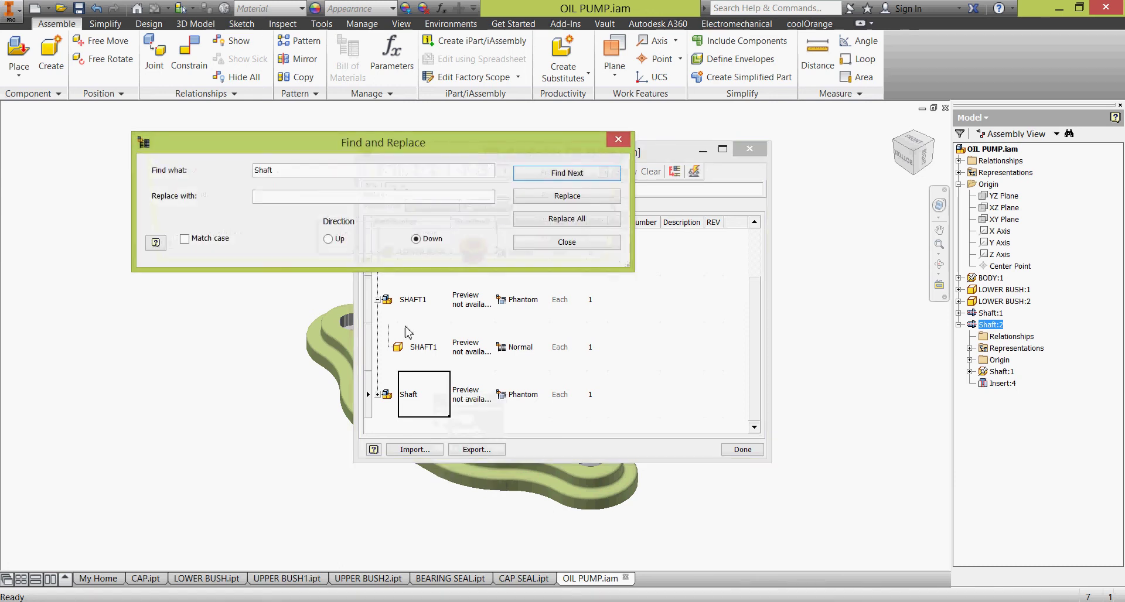
{"action": "left_click", "coordinate": [315, 198]}
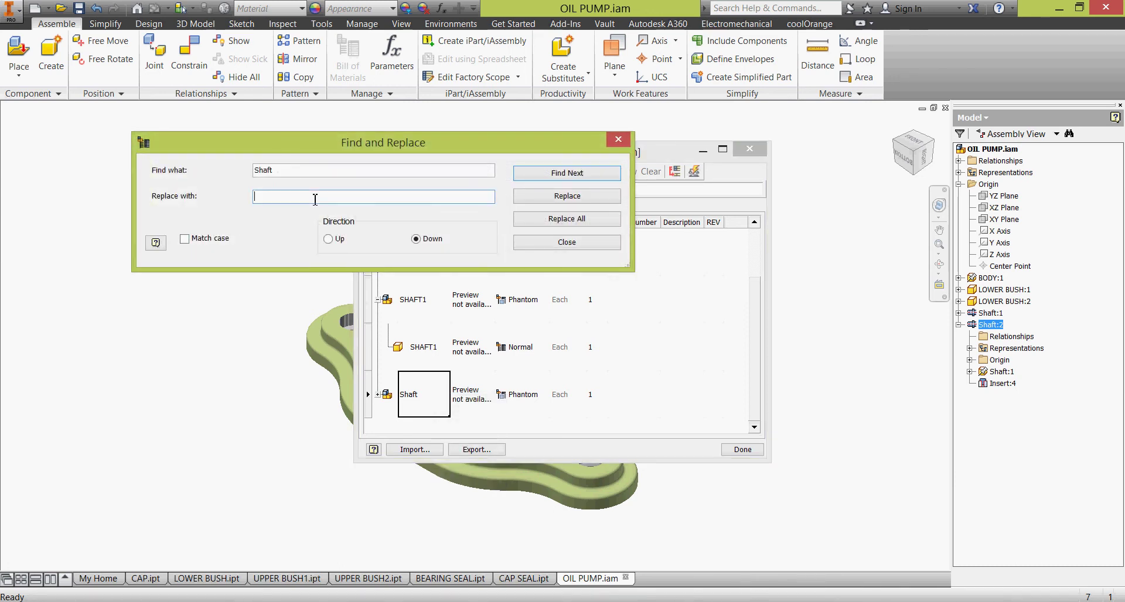
{"action": "type", "text": "SHAFT2"}
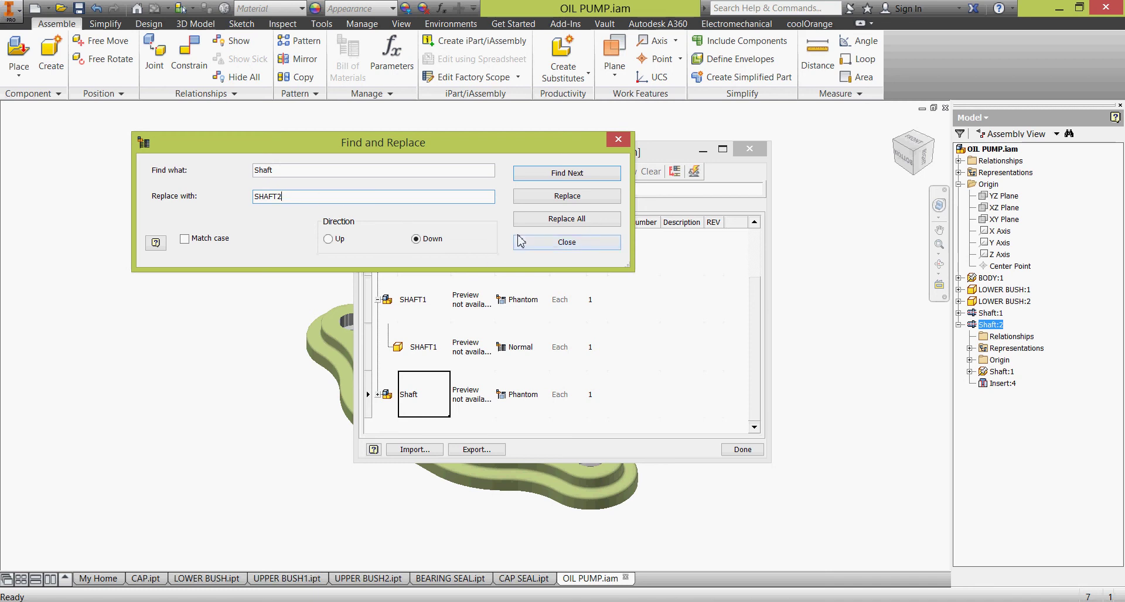
{"action": "left_click", "coordinate": [545, 197]}
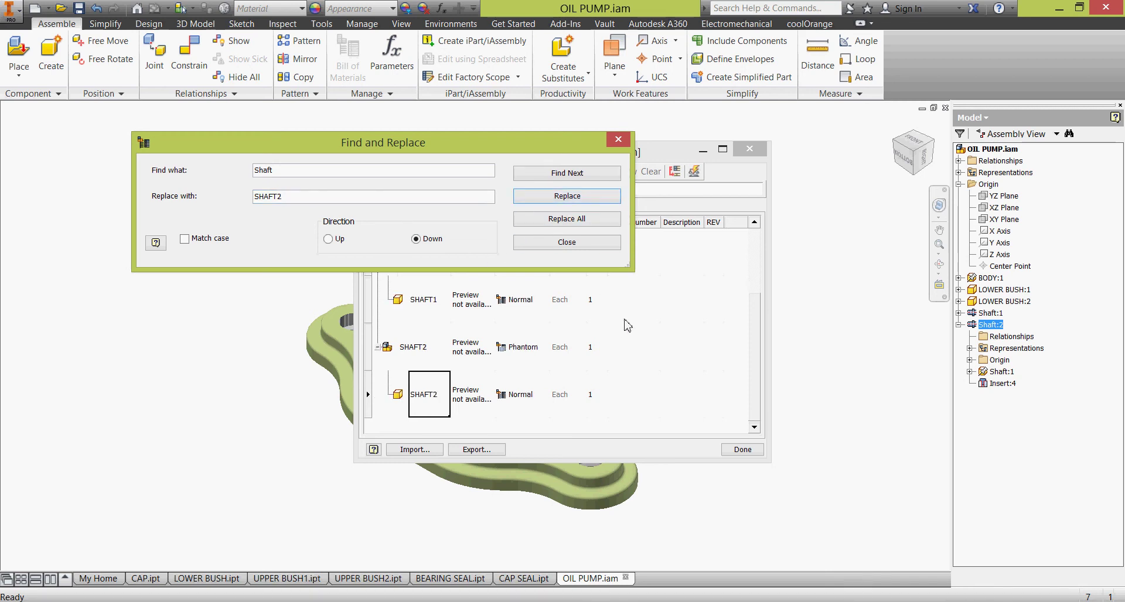
{"action": "left_click", "coordinate": [585, 243]}
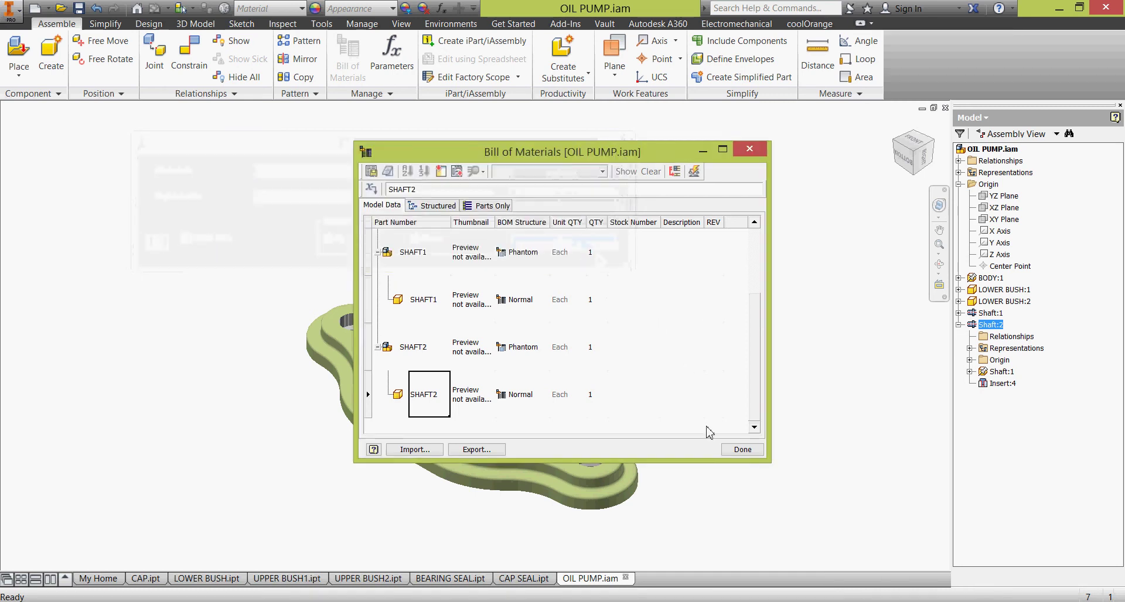
- Close the bill of materials and save the oil pump assembly
{"action": "left_click", "coordinate": [741, 450]}
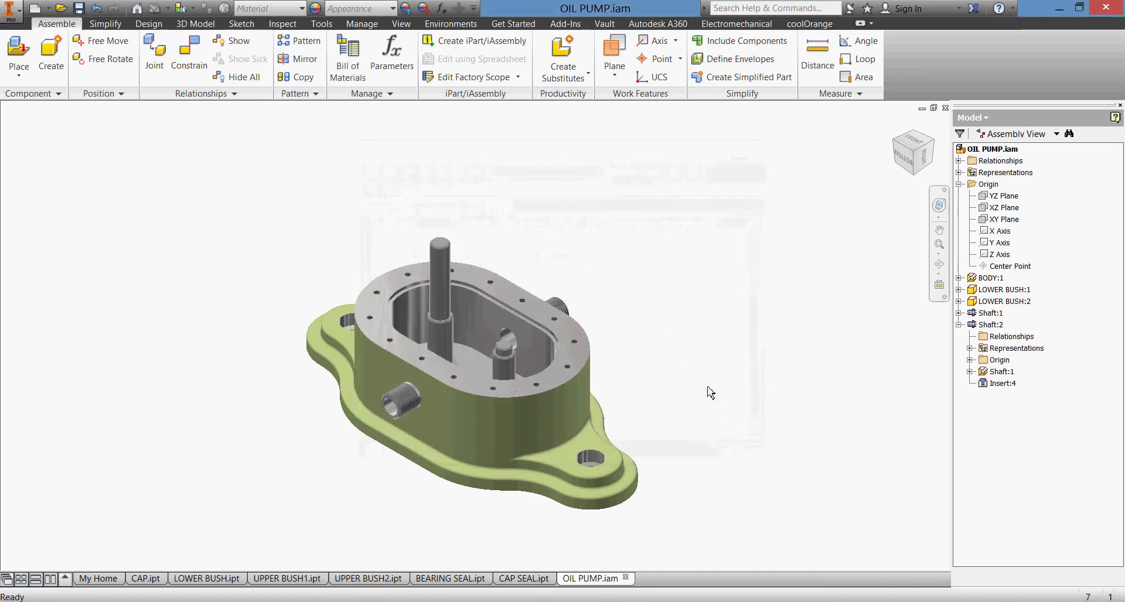
{"action": "left_click", "coordinate": [78, 8]}
{"action": "left_click", "coordinate": [632, 258]}
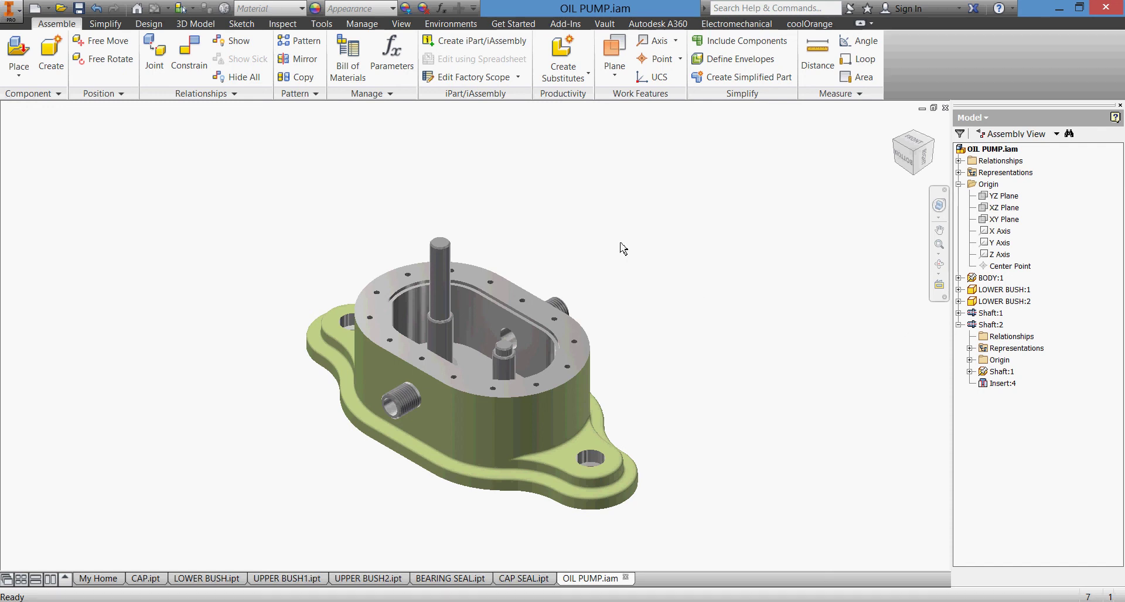
- Start the Spur Gears Component Generator for the oil pump assembly
{"action": "left_click", "coordinate": [149, 23]}
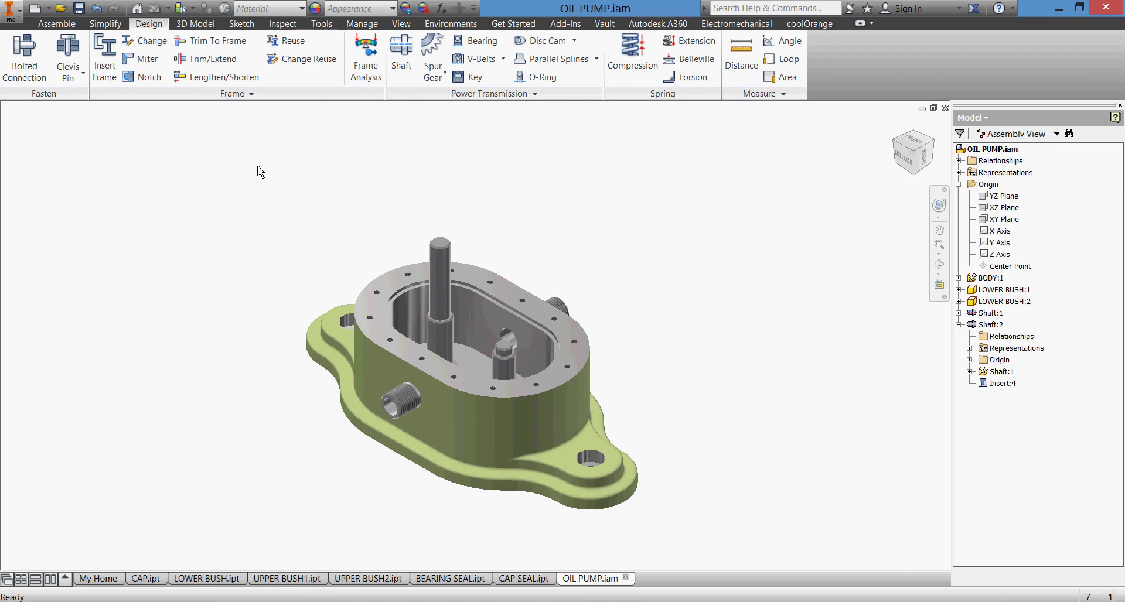
{"action": "left_click", "coordinate": [434, 73]}
{"action": "left_click", "coordinate": [478, 144]}
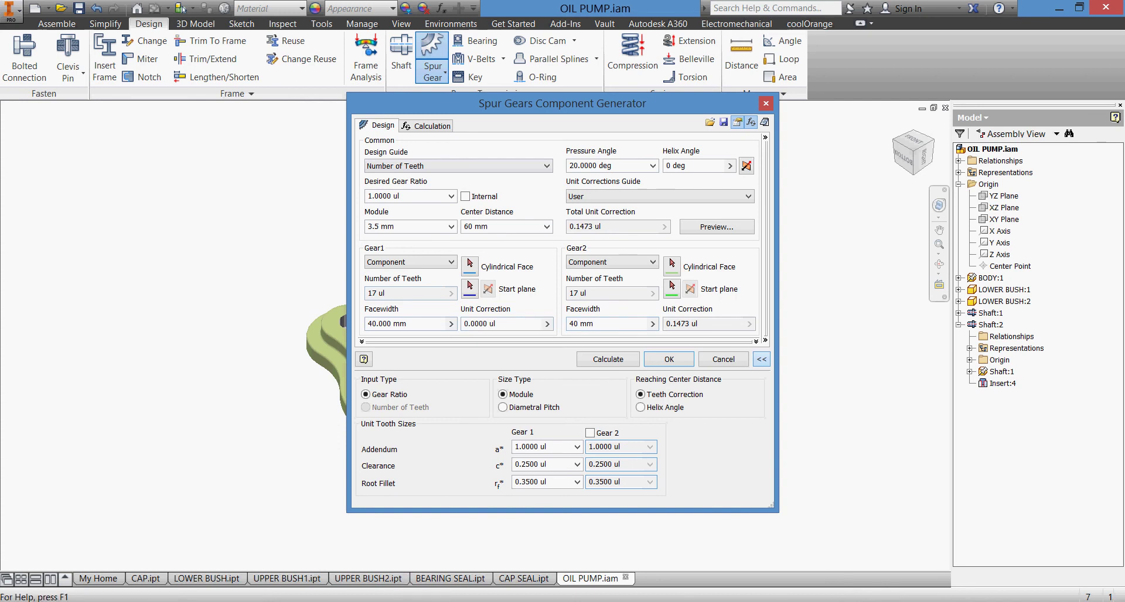
- Switch to PUMP.pdf in Adobe Acrobat, examine the spur gear specifications on sheet 6, and return to Inventor
{"action": "left_click", "coordinate": [423, 597]}
{"action": "scroll", "coordinate": [436, 342], "scroll_direction": "down", "scroll_amount": 5}
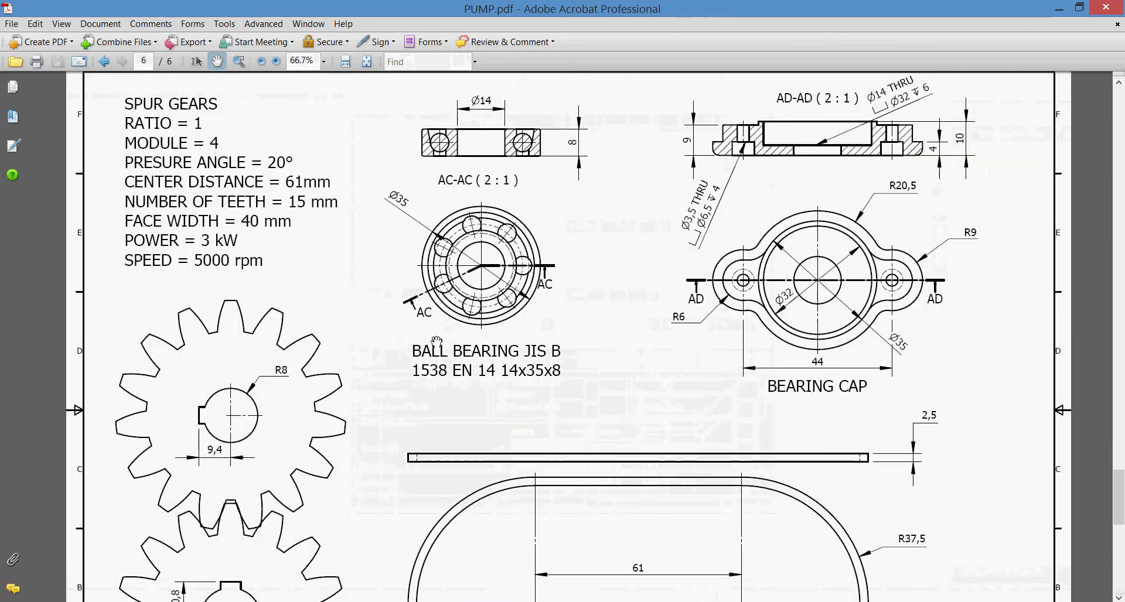
{"action": "scroll", "coordinate": [437, 342], "scroll_direction": "up", "scroll_amount": 1}
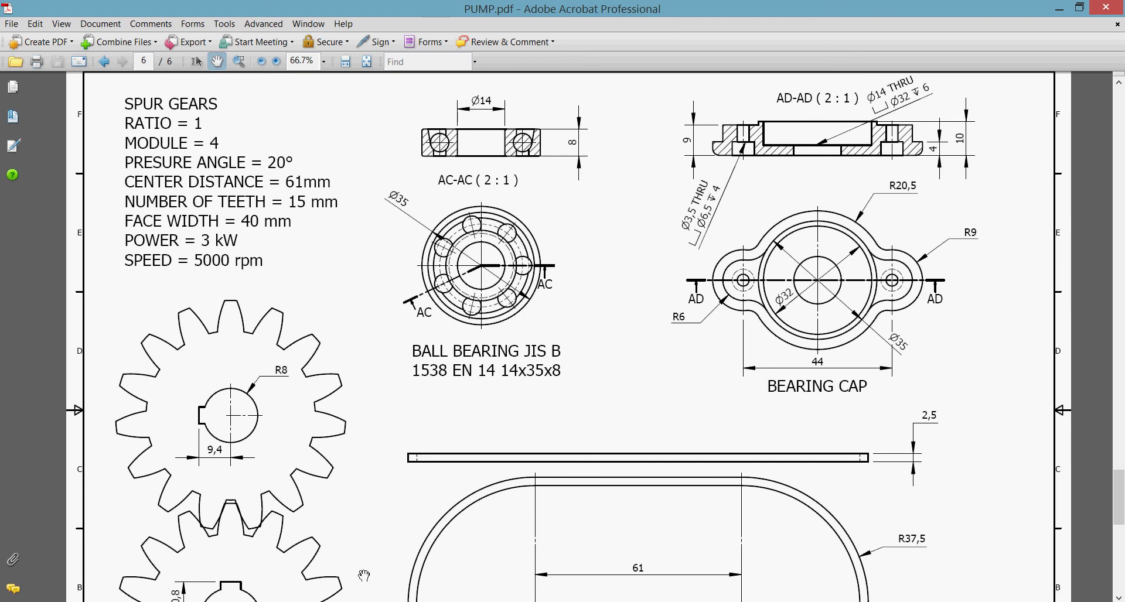
{"action": "key", "text": "alt+Tab"}
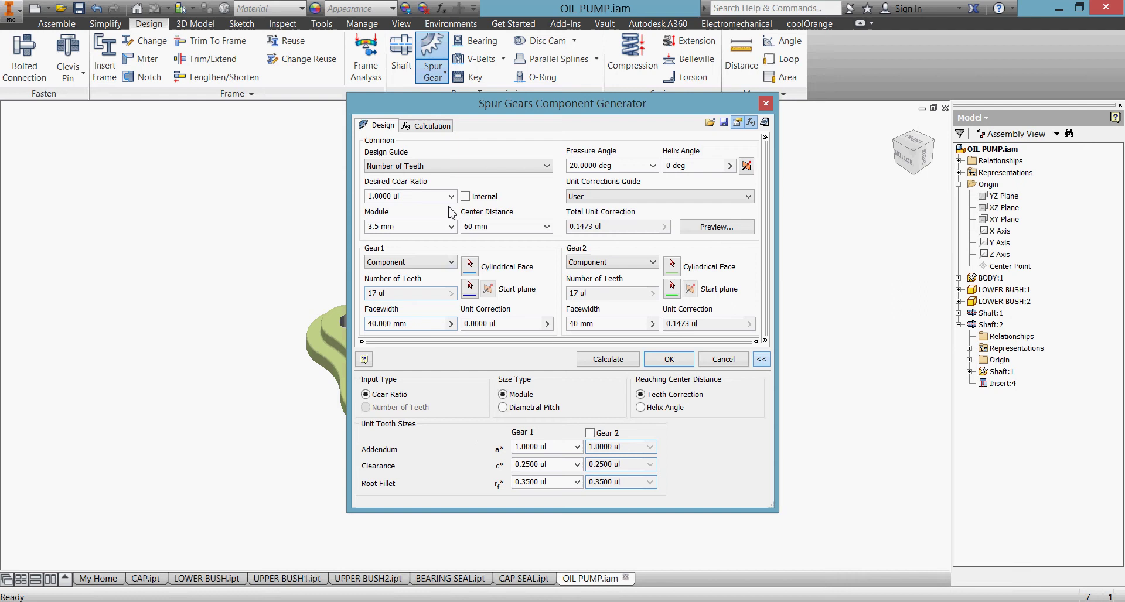
{"action": "left_click", "coordinate": [435, 127]}
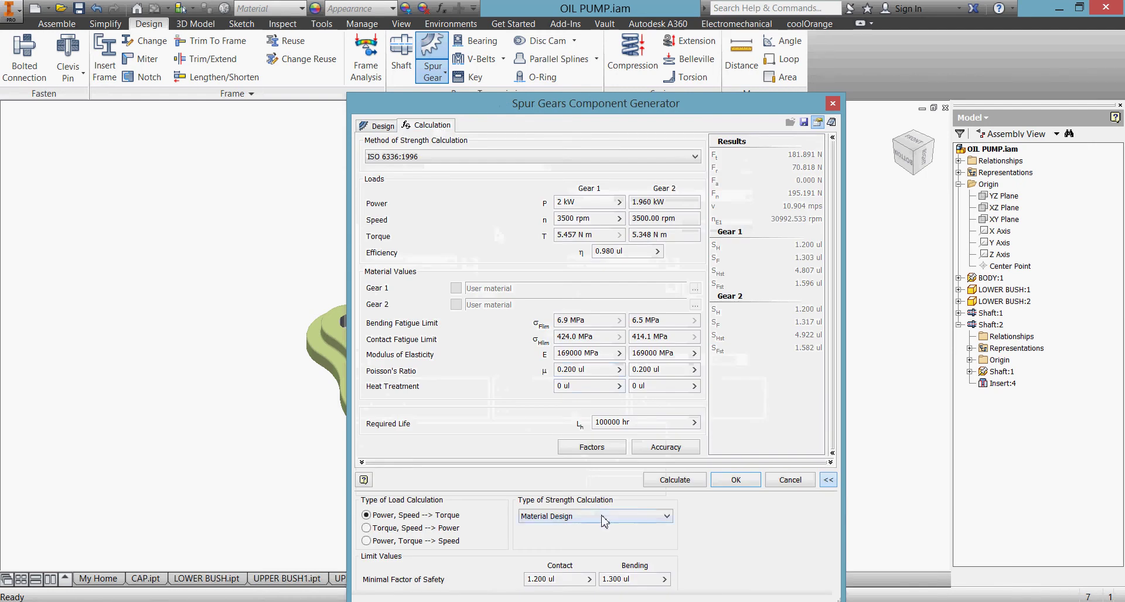
{"action": "left_click", "coordinate": [602, 517]}
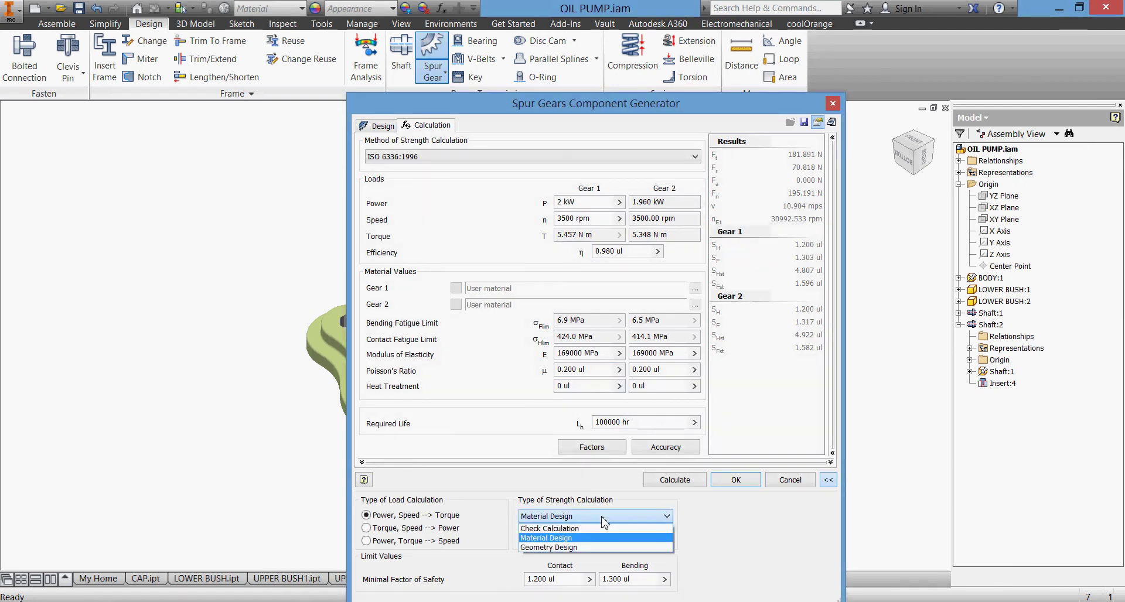
{"action": "left_click", "coordinate": [600, 546]}
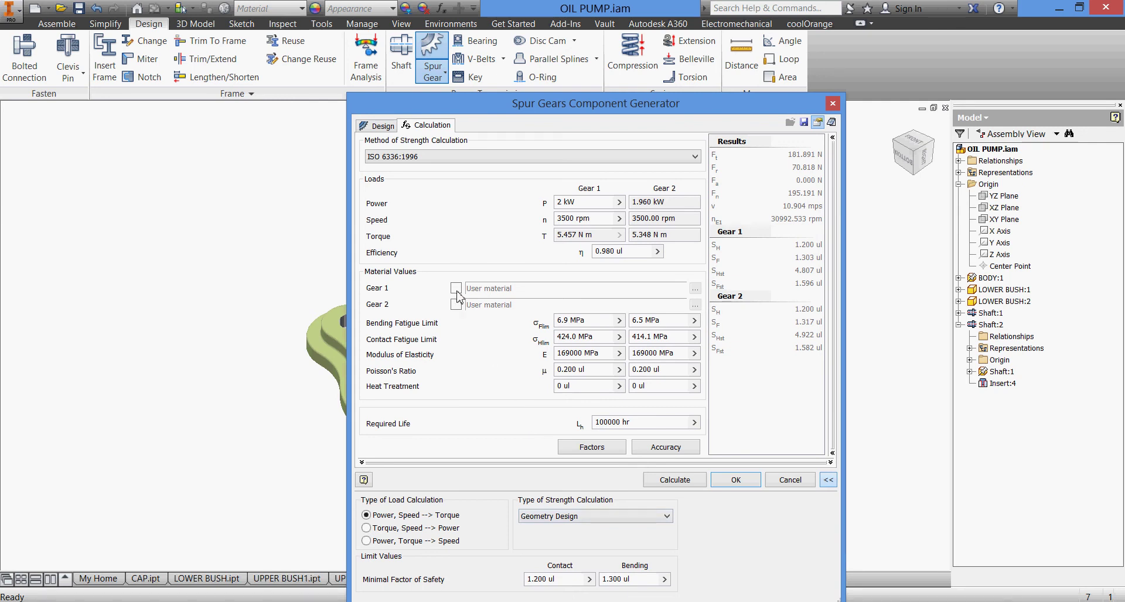
{"action": "left_click_drag", "start_coordinate": [585, 202], "coordinate": [538, 219]}
{"action": "type", "text": "3"}
{"action": "type", "text": "500"}
{"action": "type", "text": "0"}
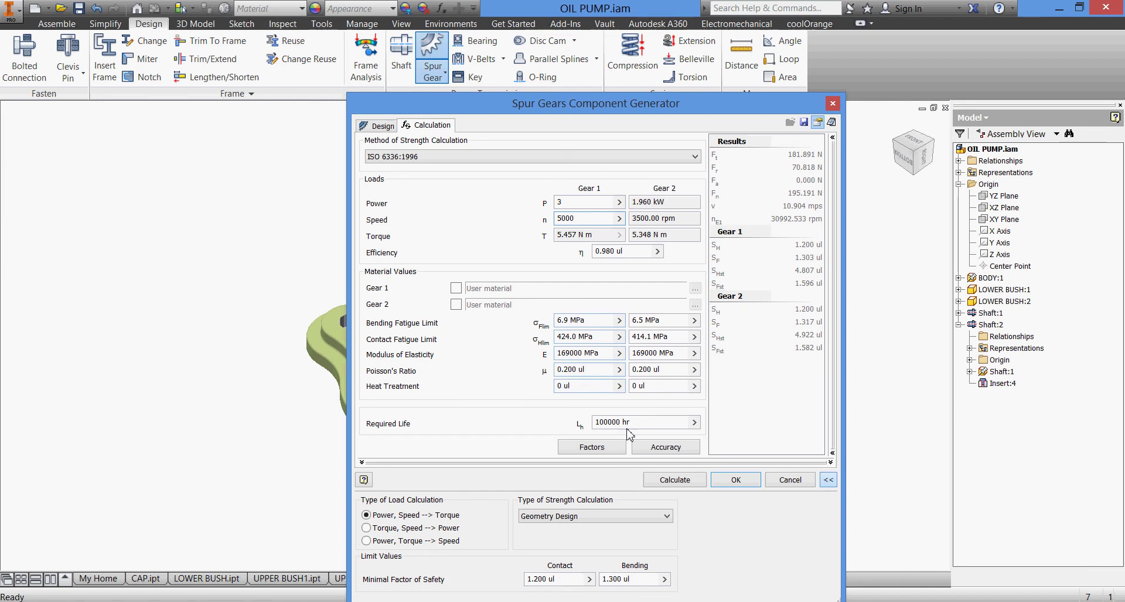
{"action": "left_click_drag", "start_coordinate": [632, 423], "coordinate": [580, 425]}
{"action": "type", "text": "1000"}
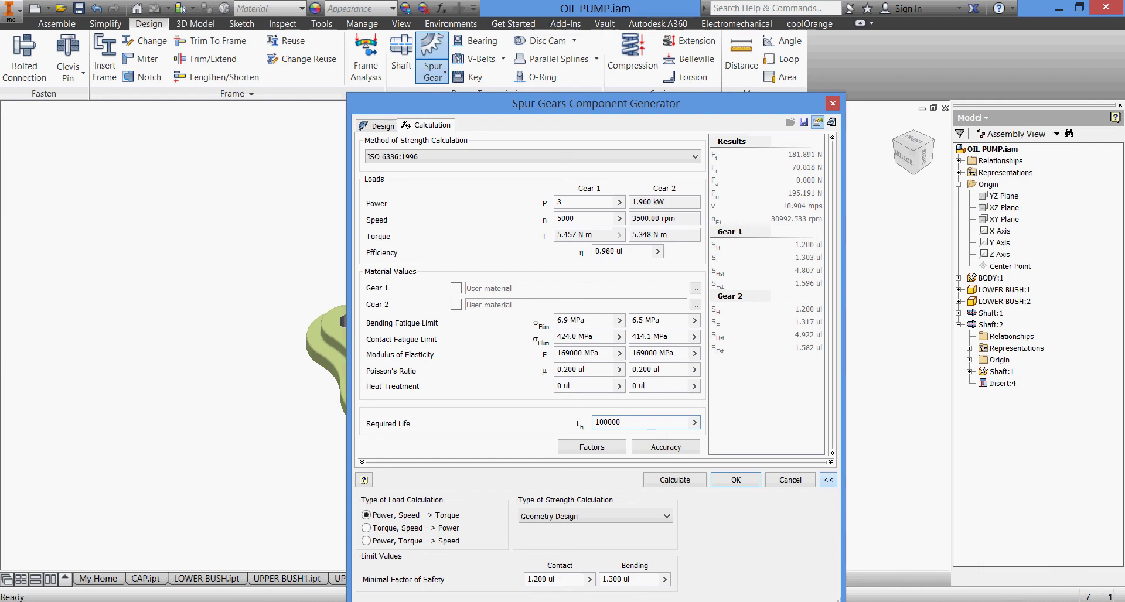
{"action": "left_click", "coordinate": [655, 480]}
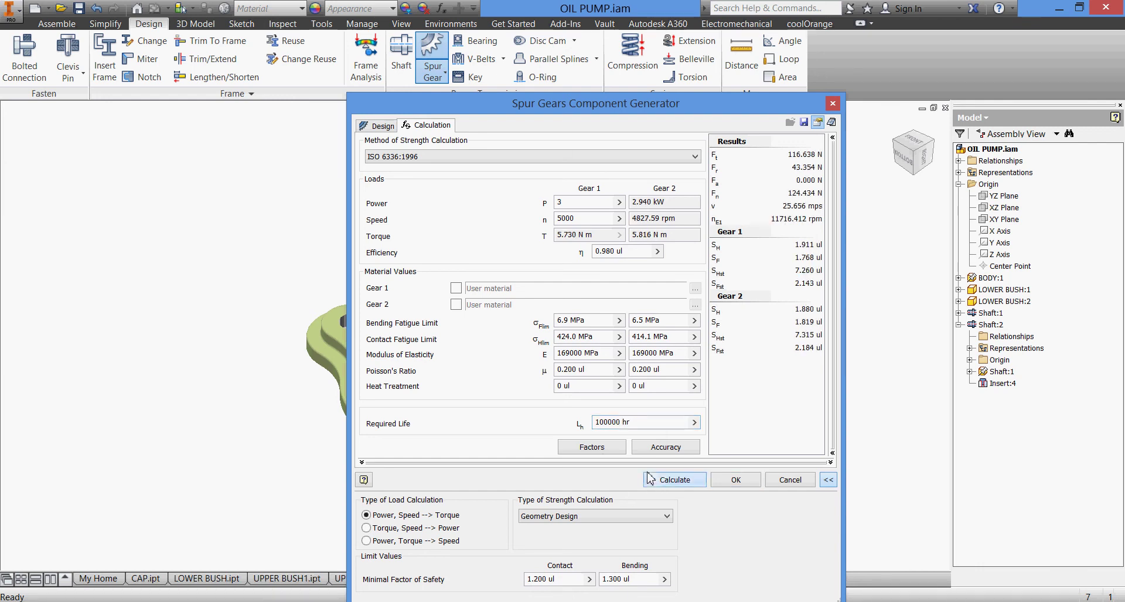
{"action": "left_click", "coordinate": [384, 126]}
{"action": "left_click_drag", "start_coordinate": [523, 105], "coordinate": [842, 140]}
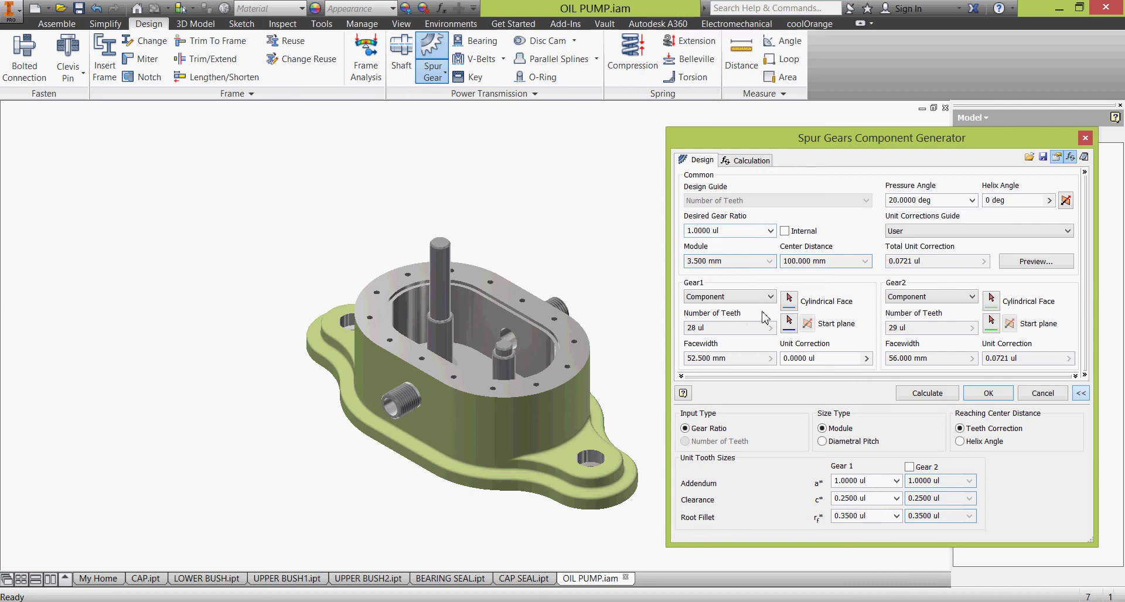
{"action": "left_click", "coordinate": [787, 305]}
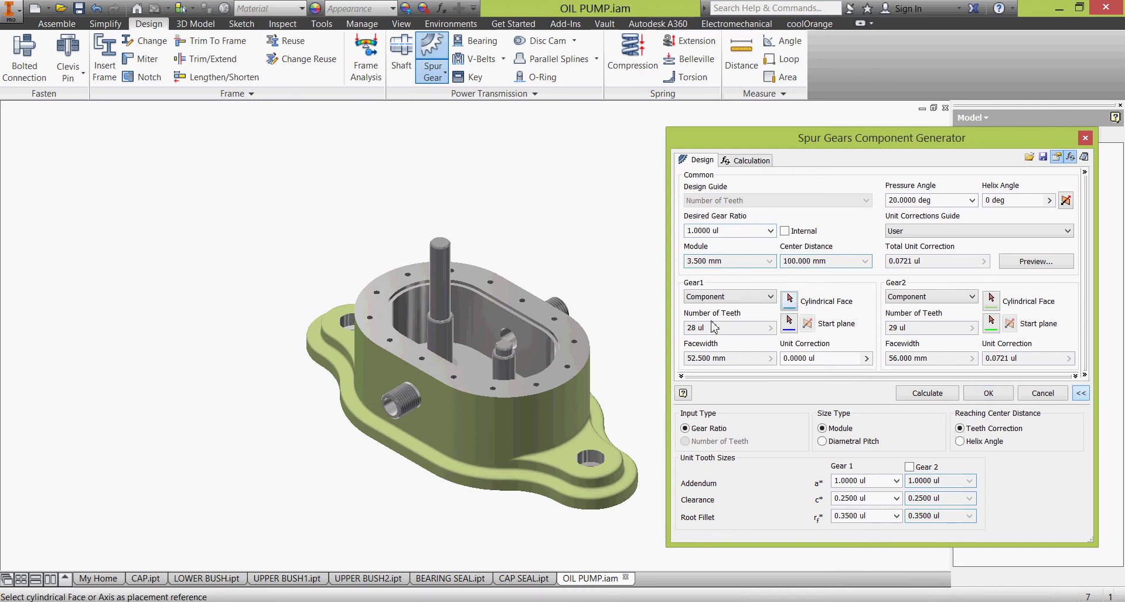
{"action": "left_click", "coordinate": [449, 342]}
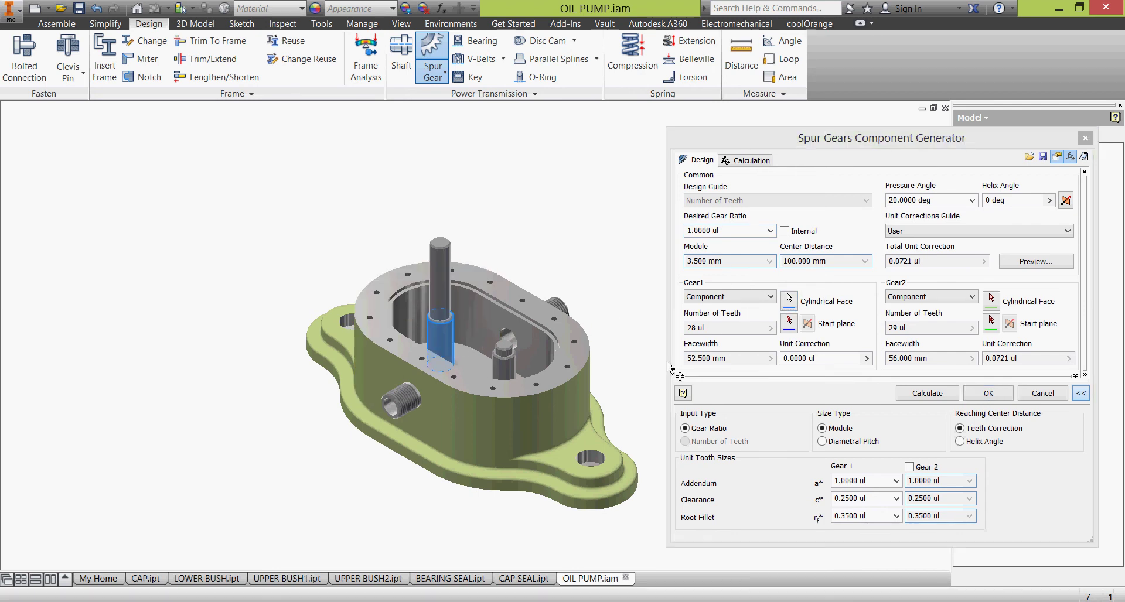
{"action": "left_click", "coordinate": [789, 322]}
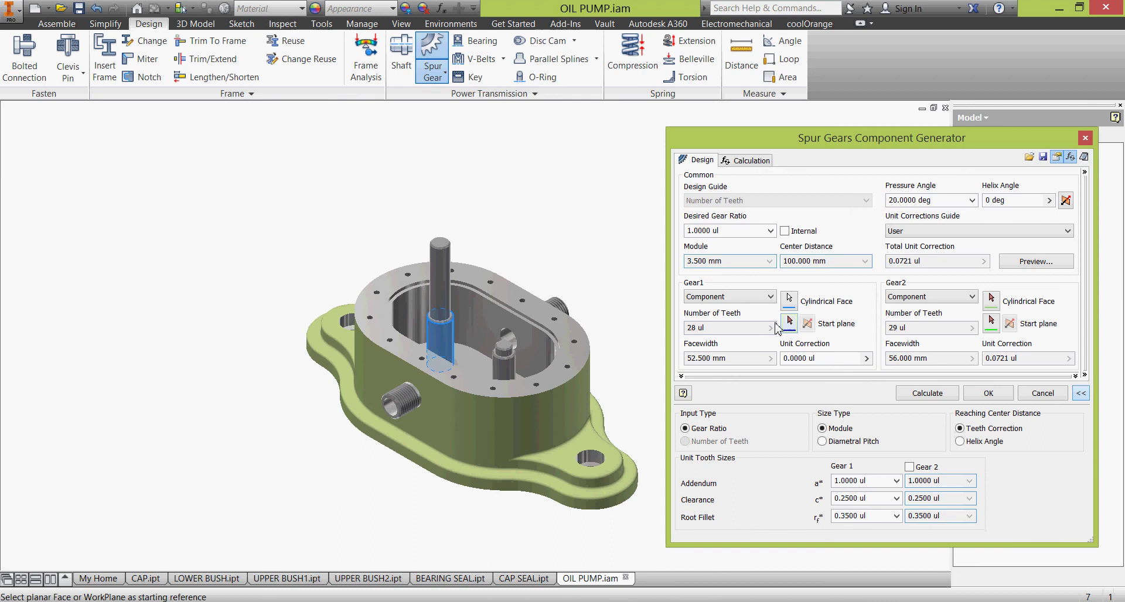
{"action": "left_click", "coordinate": [471, 353]}
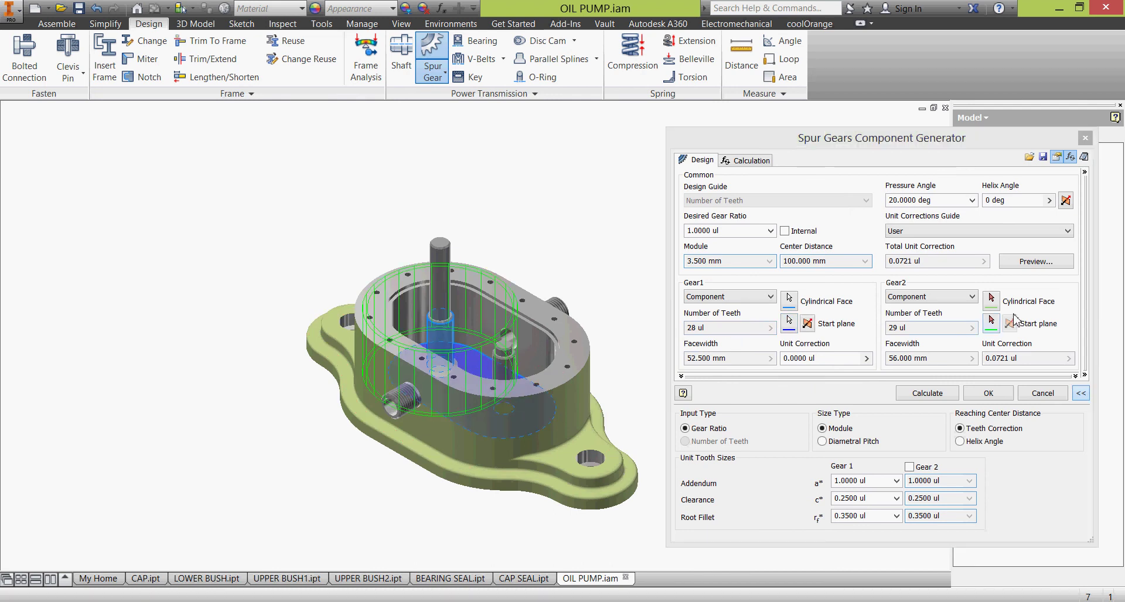
{"action": "left_click", "coordinate": [991, 300]}
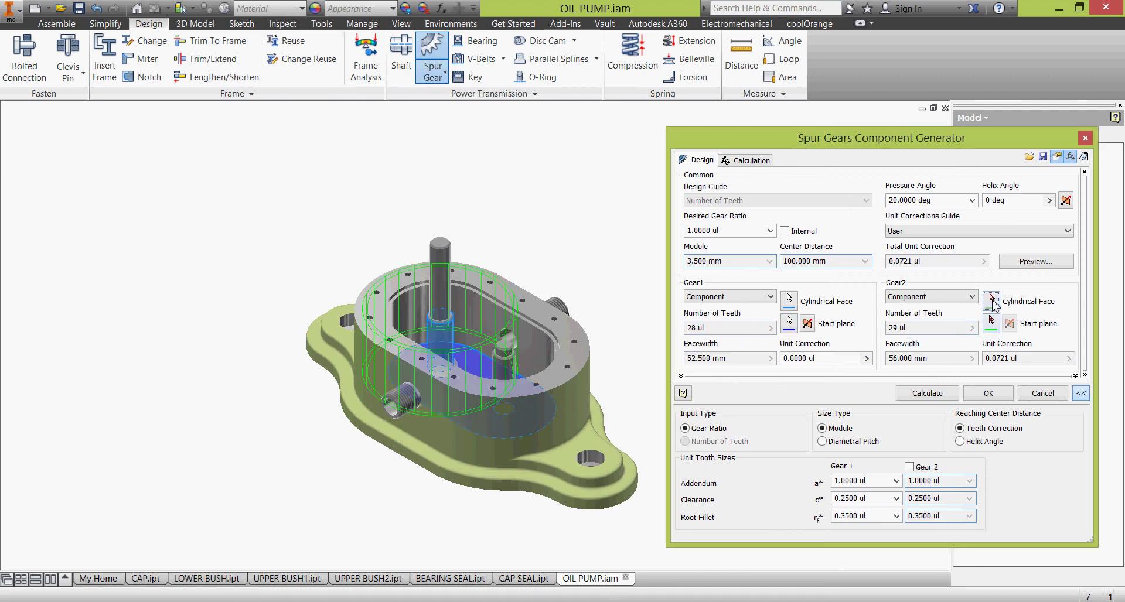
{"action": "left_click", "coordinate": [518, 369]}
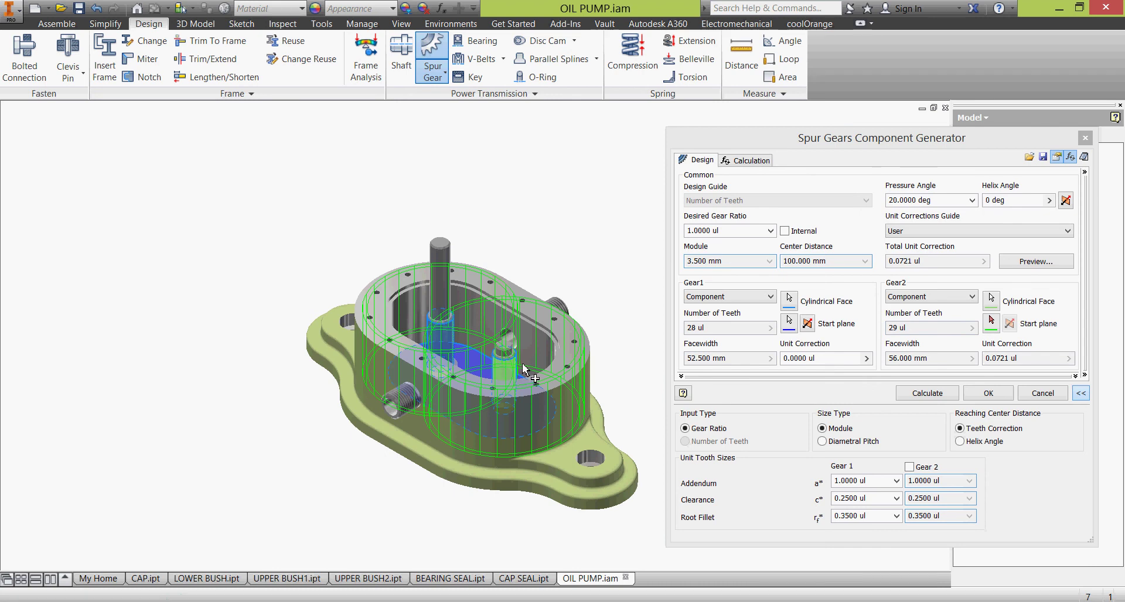
{"action": "left_click", "coordinate": [991, 327]}
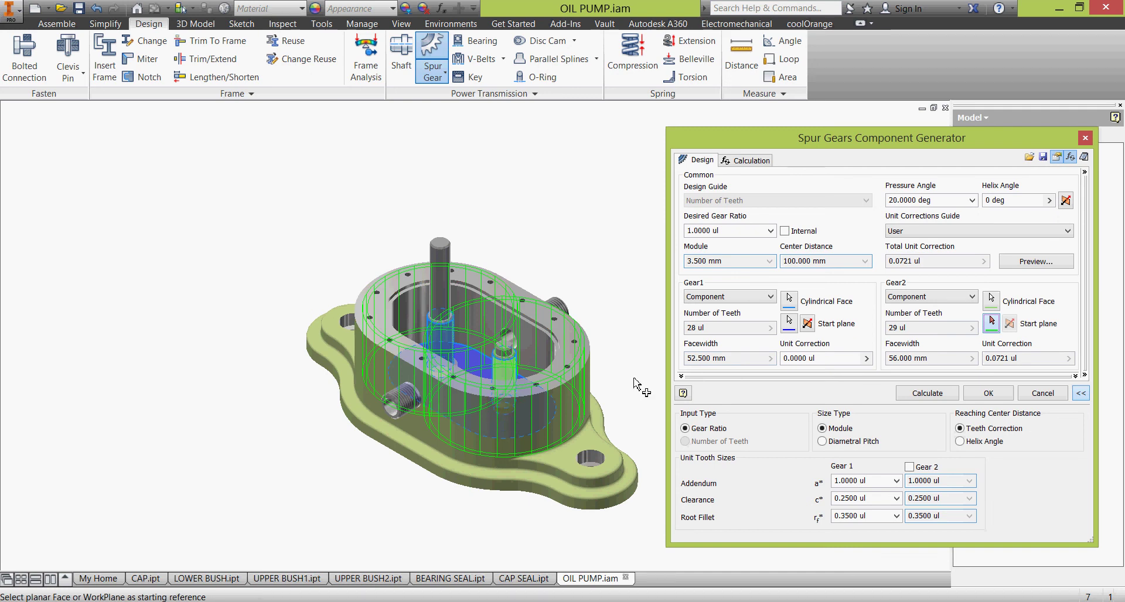
{"action": "key", "text": "Escape"}
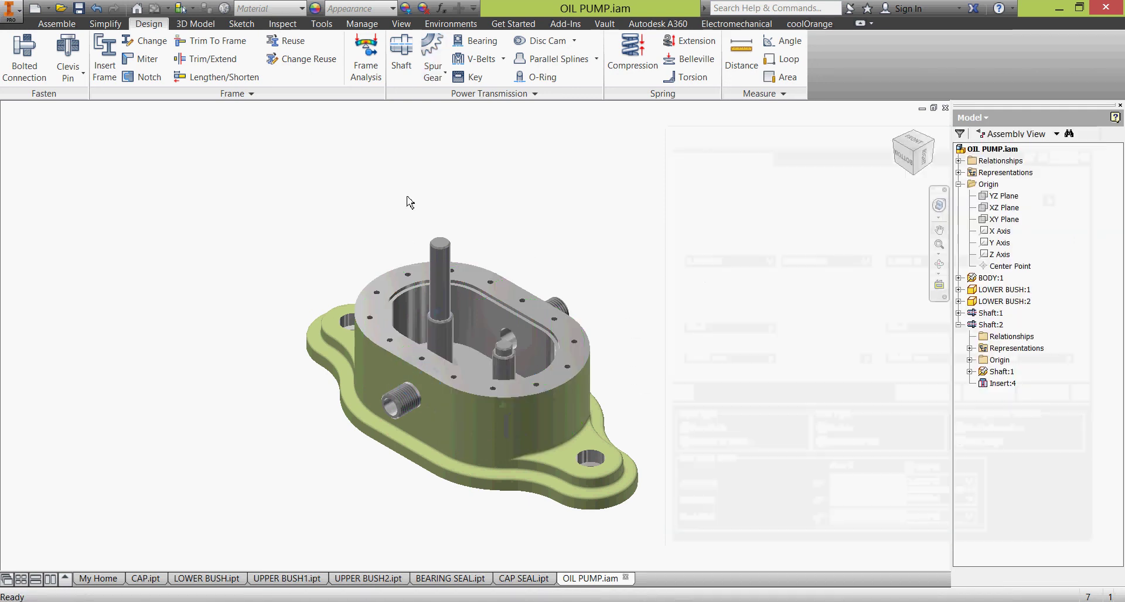
- Restart the Spur Gears Component Generator and set the gear module to 4 mm
{"action": "left_click", "coordinate": [432, 51]}
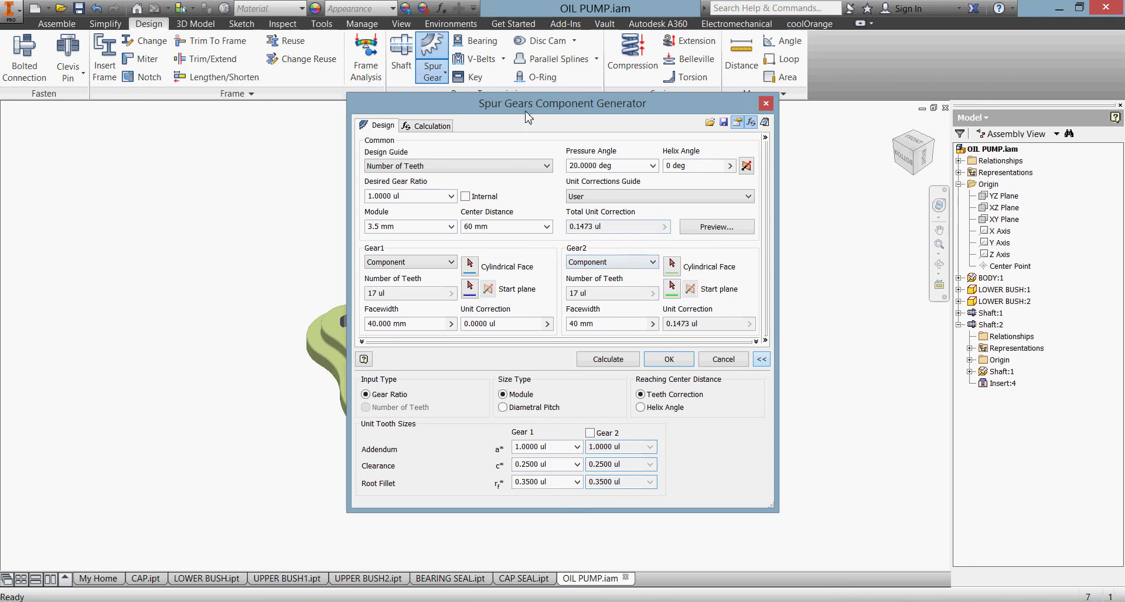
{"action": "left_click_drag", "start_coordinate": [526, 118], "coordinate": [806, 150]}
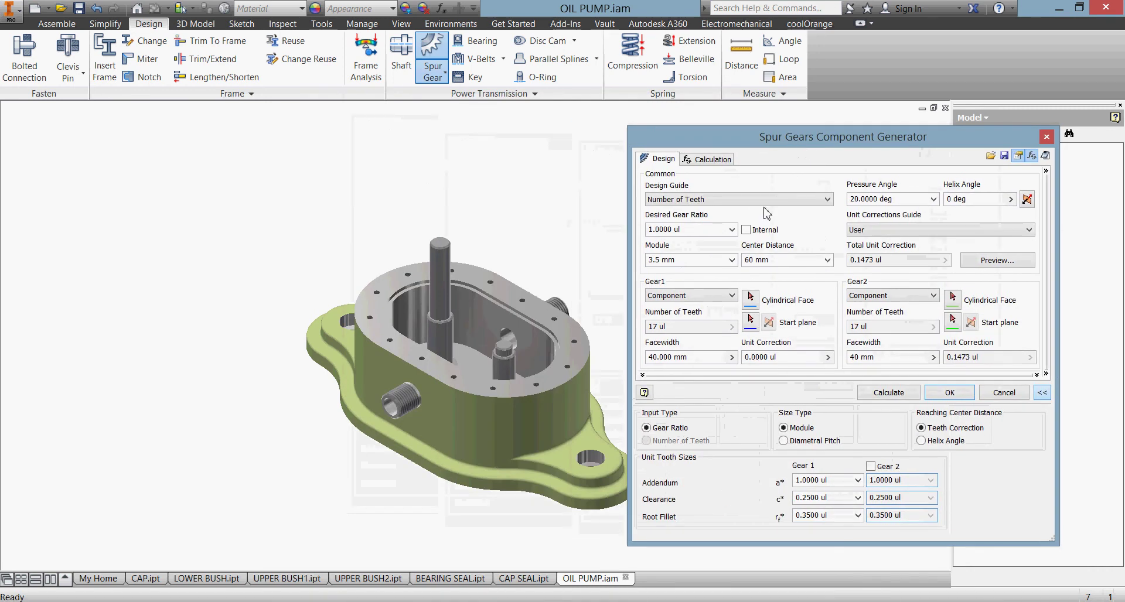
{"action": "double_click", "coordinate": [706, 260]}
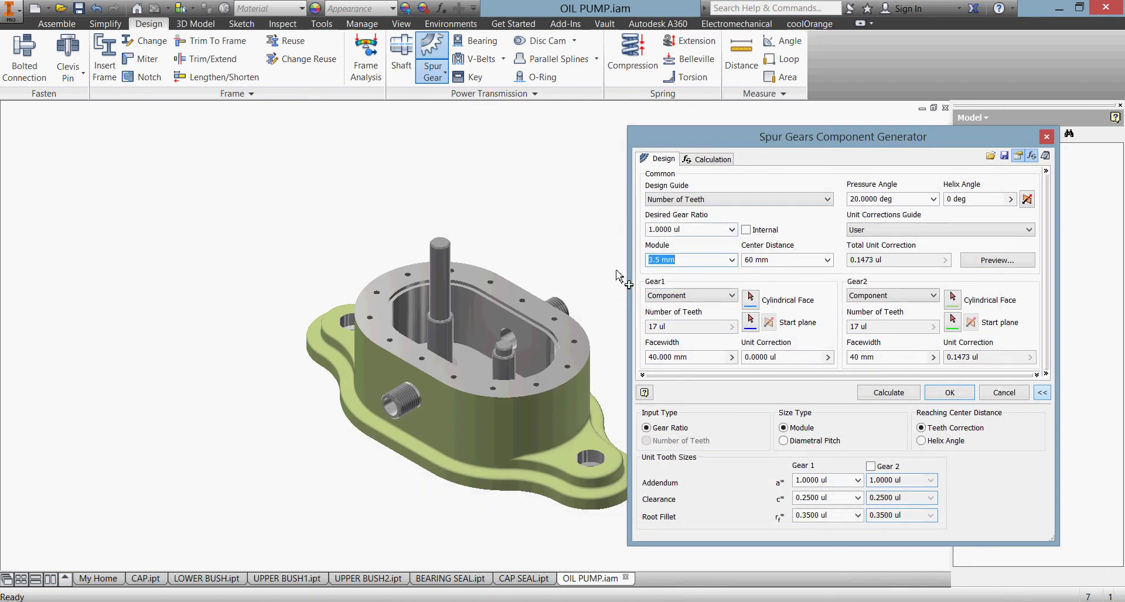
{"action": "type", "text": "4"}
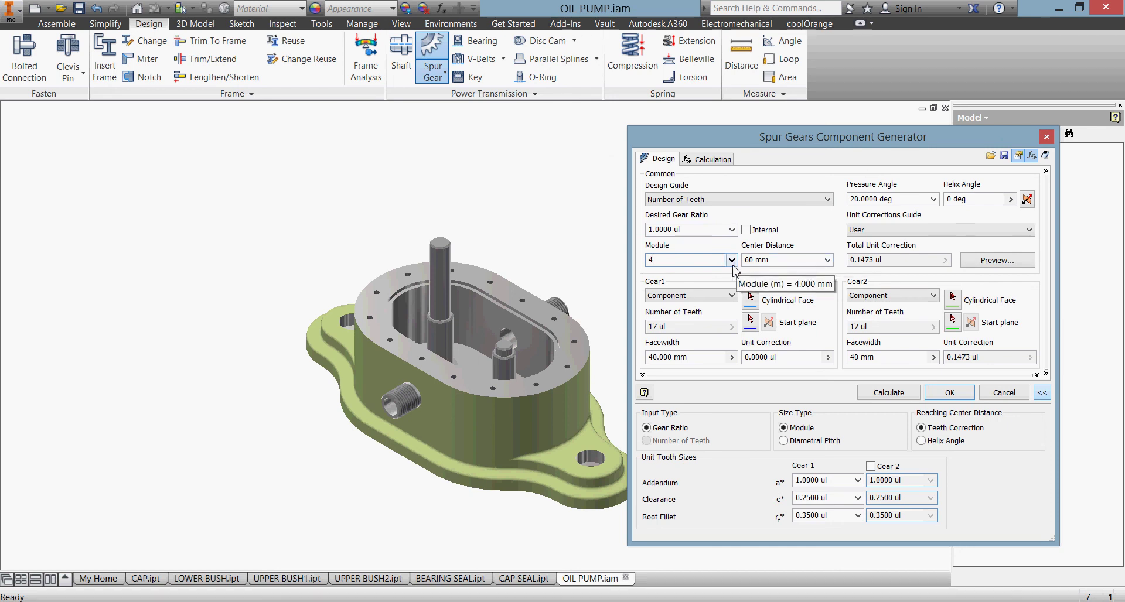
- Set the gear loads to 3 kW power and 5000 rpm speed for Gear 1, with a required life of 100000 hr
{"action": "left_click", "coordinate": [724, 162]}
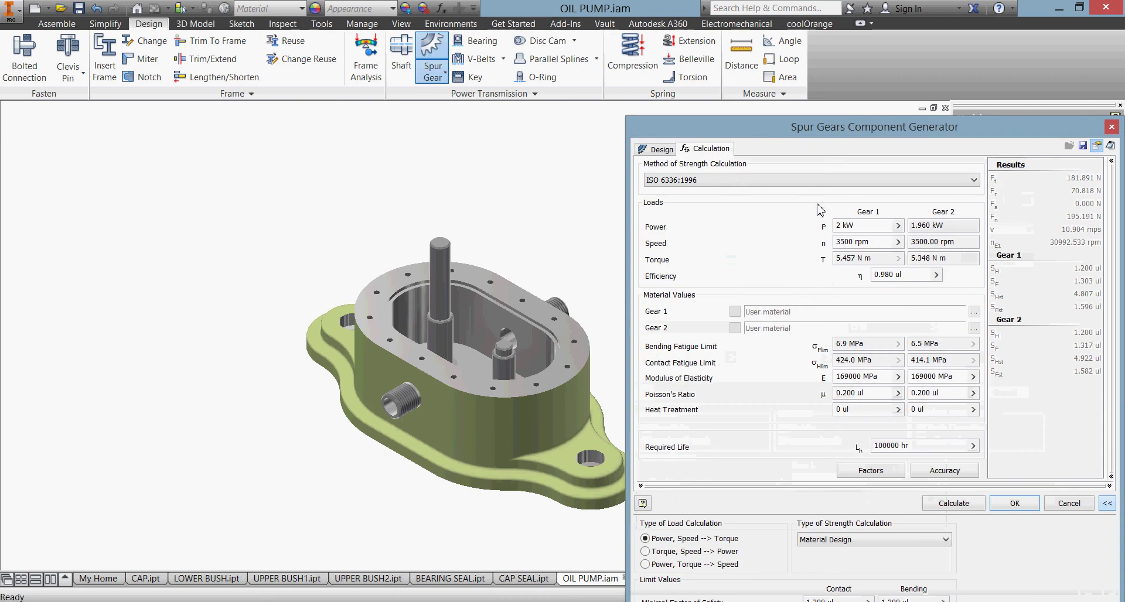
{"action": "type", "text": "3"}
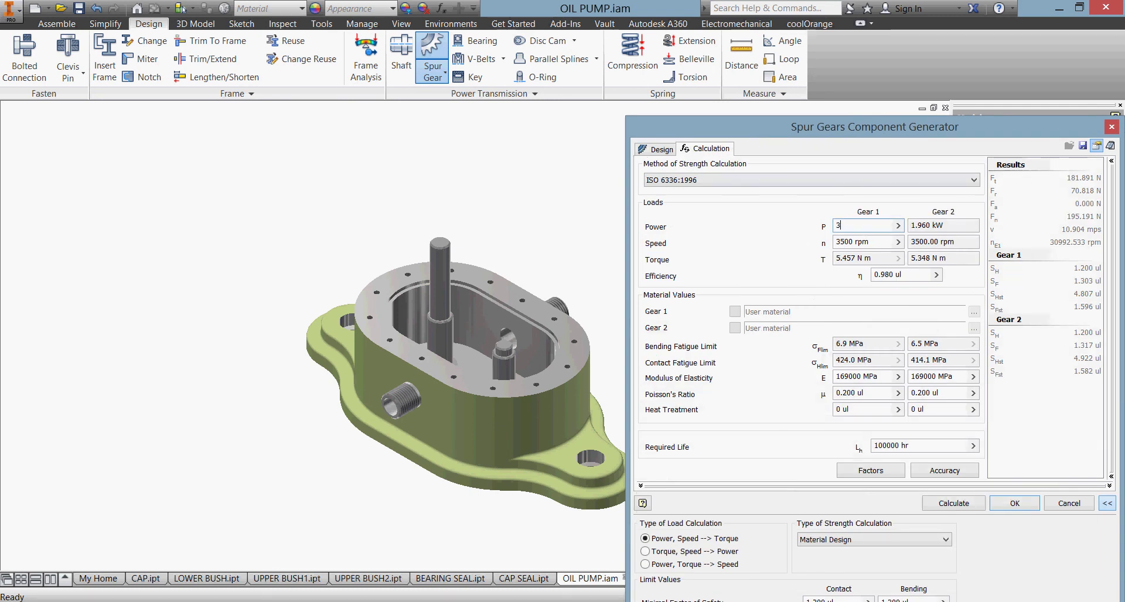
{"action": "left_click_drag", "start_coordinate": [870, 242], "coordinate": [834, 242]}
{"action": "type", "text": "5000"}
{"action": "left_click_drag", "start_coordinate": [925, 446], "coordinate": [855, 450]}
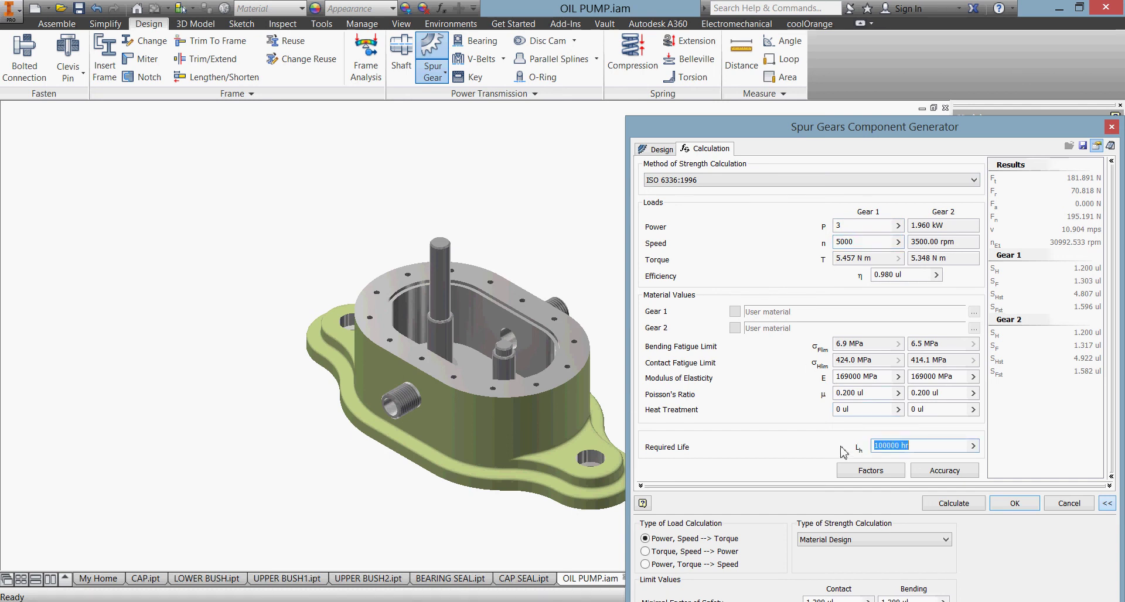
{"action": "type", "text": "1"}
{"action": "left_click", "coordinate": [666, 153]}
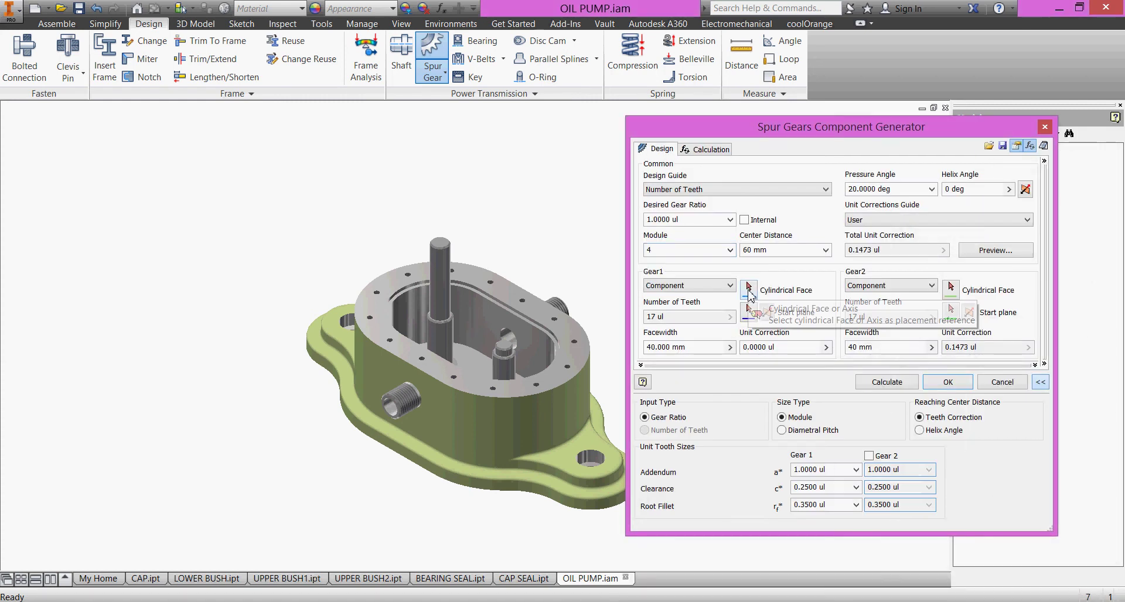
- Place Gear 1 on the longer shaft's cylindrical face, starting from the ring-shaped end face of the lower bush around it
{"action": "left_click", "coordinate": [750, 293]}
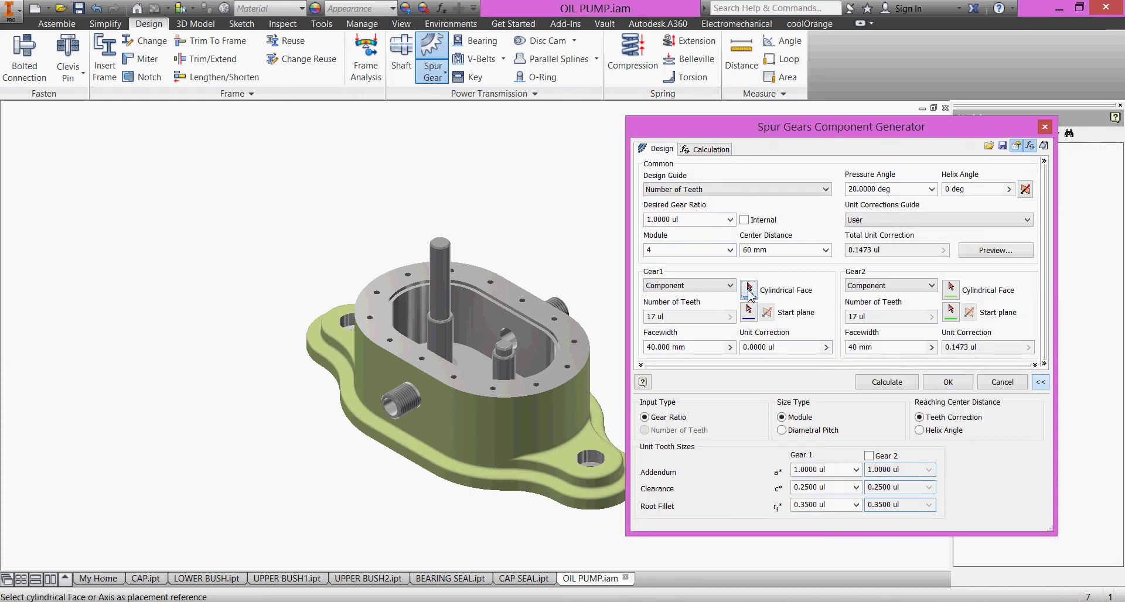
{"action": "left_click", "coordinate": [450, 341]}
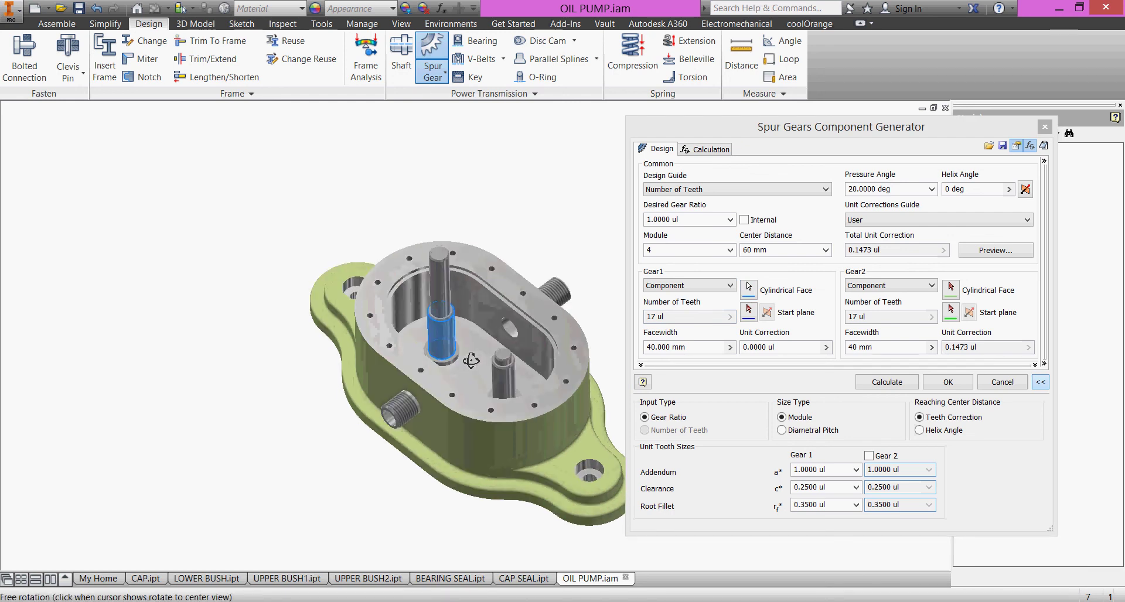
{"action": "scroll", "coordinate": [471, 352], "scroll_direction": "up", "scroll_amount": 5}
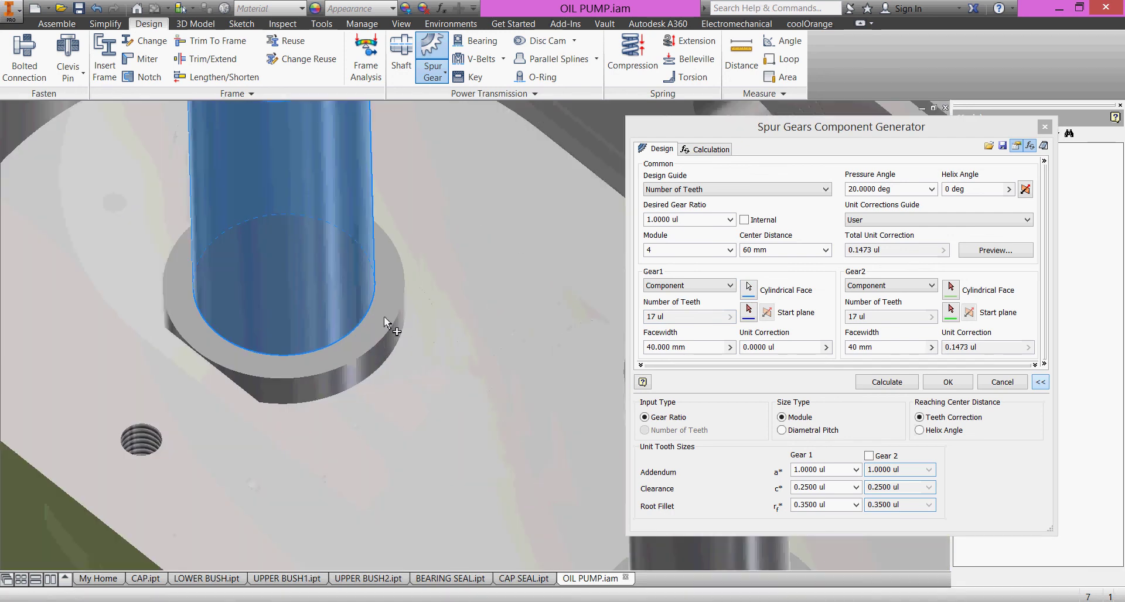
{"action": "left_click", "coordinate": [748, 311]}
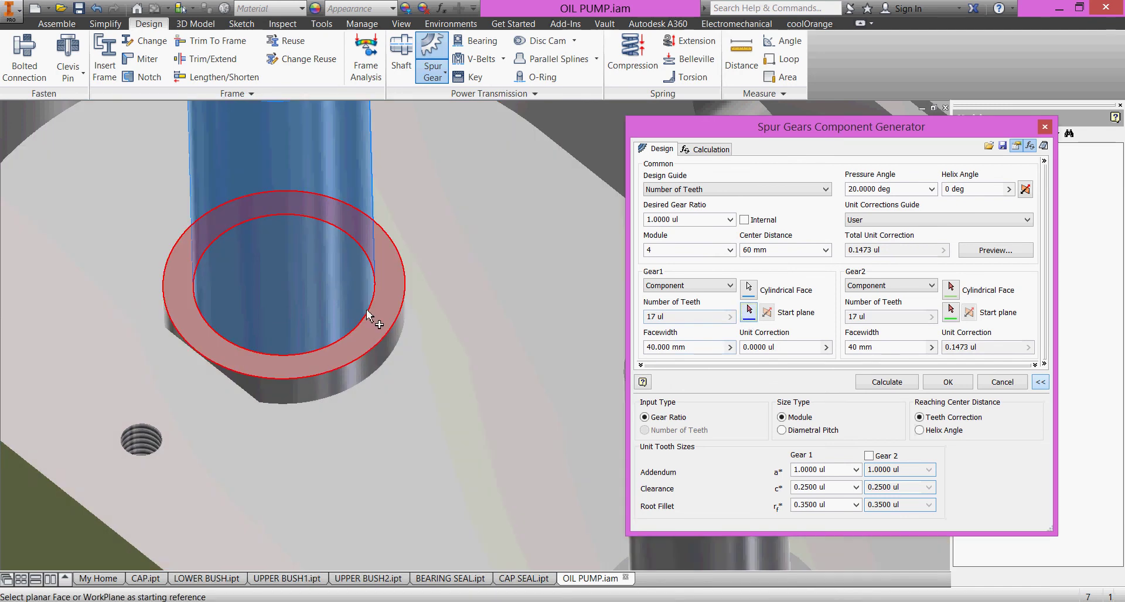
{"action": "left_click", "coordinate": [371, 315]}
{"action": "scroll", "coordinate": [471, 340], "scroll_direction": "down", "scroll_amount": 5}
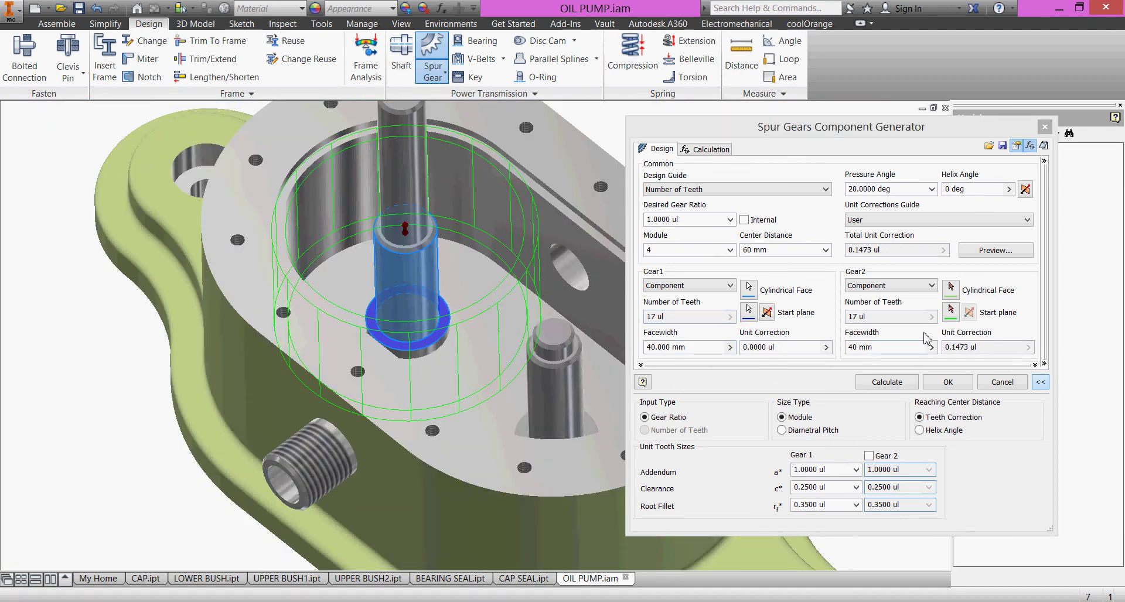
- Place Gear 2 on the shorter shaft's cylindrical face, using its lower bush's ring-shaped end face as the start plane
{"action": "left_click", "coordinate": [951, 287]}
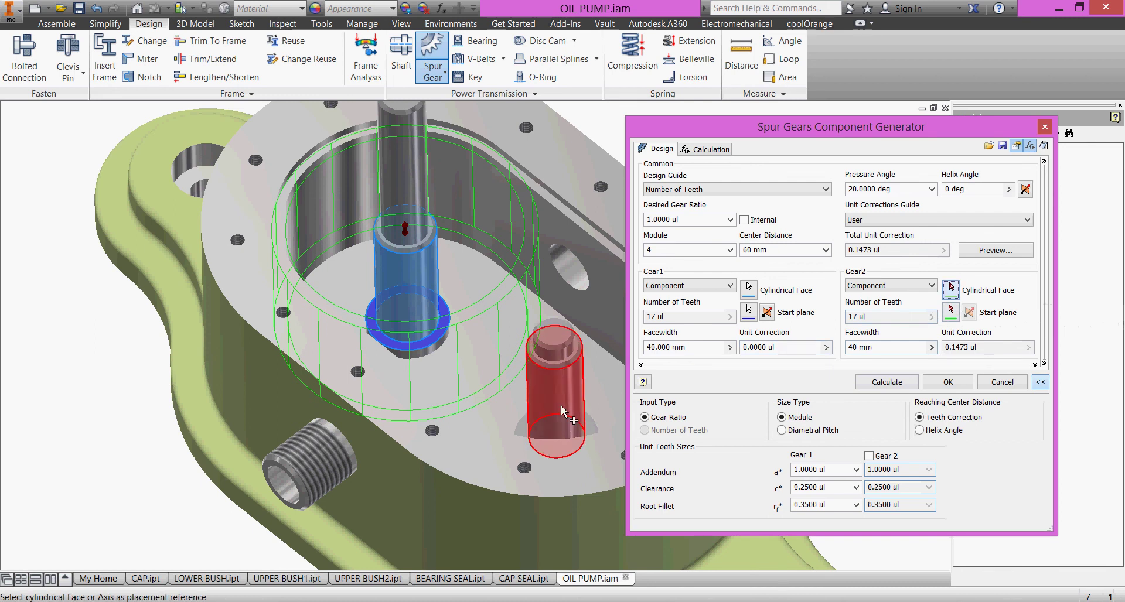
{"action": "left_click", "coordinate": [565, 413]}
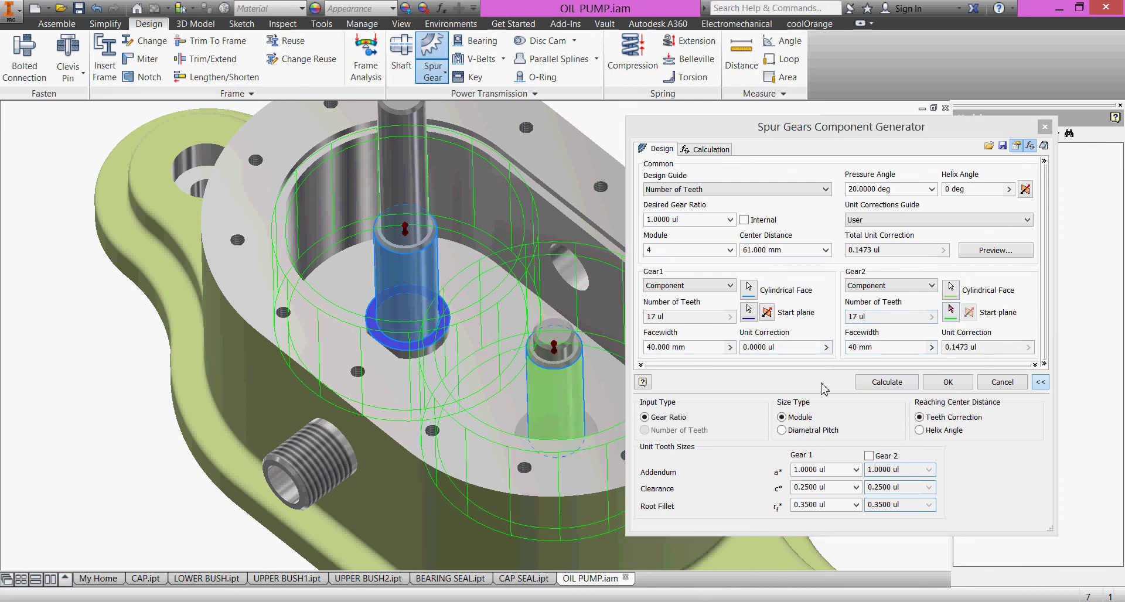
{"action": "left_click", "coordinate": [950, 310]}
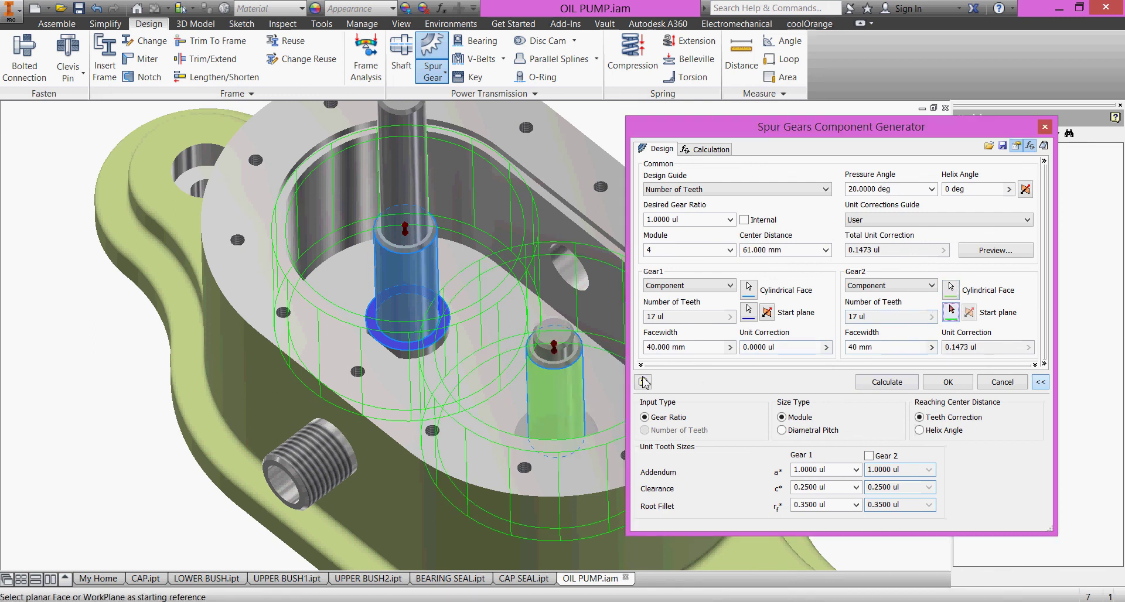
{"action": "middle_click_drag", "start_coordinate": [574, 396], "coordinate": [571, 410], "text": "shift"}
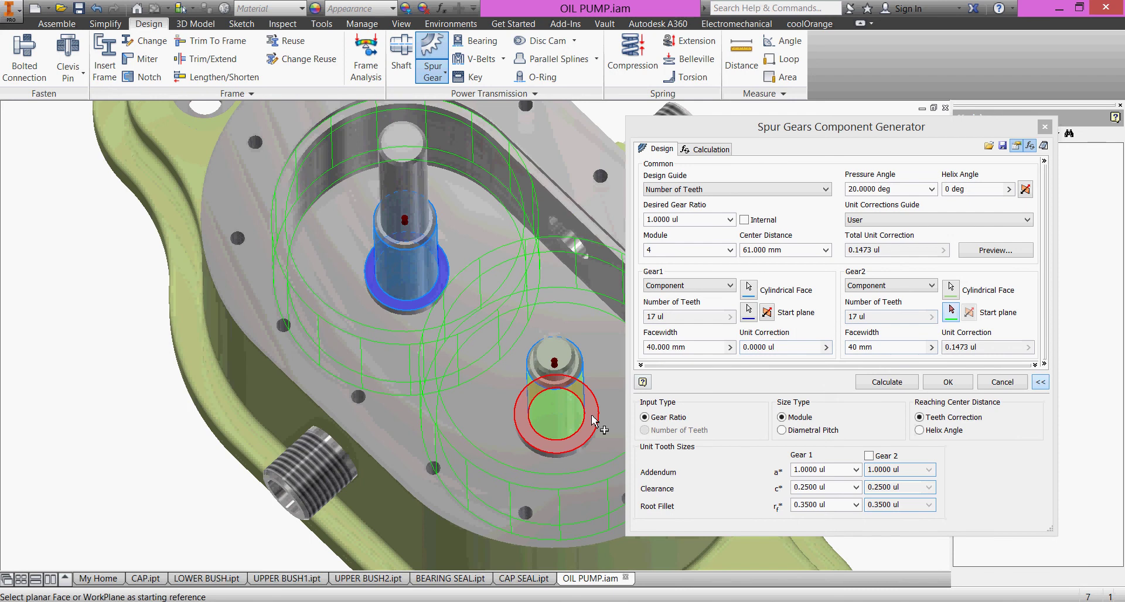
{"action": "left_click", "coordinate": [580, 425]}
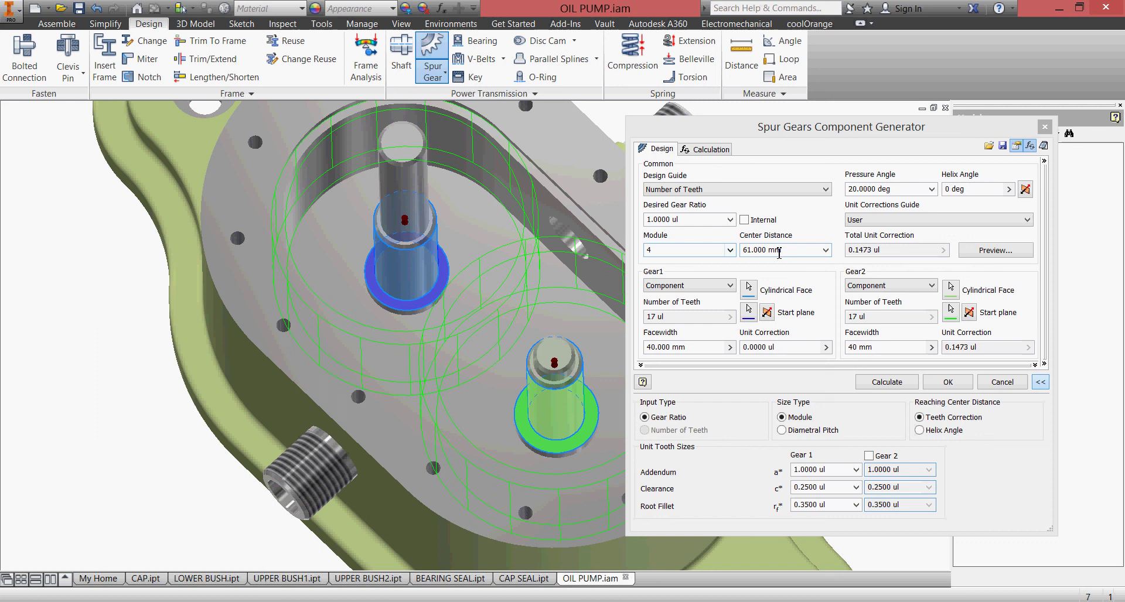
- Set the gear pair's center distance to 60 mm and open the strength calculation settings
{"action": "key", "text": "alt+Tab"}
{"action": "type", "text": "60"}
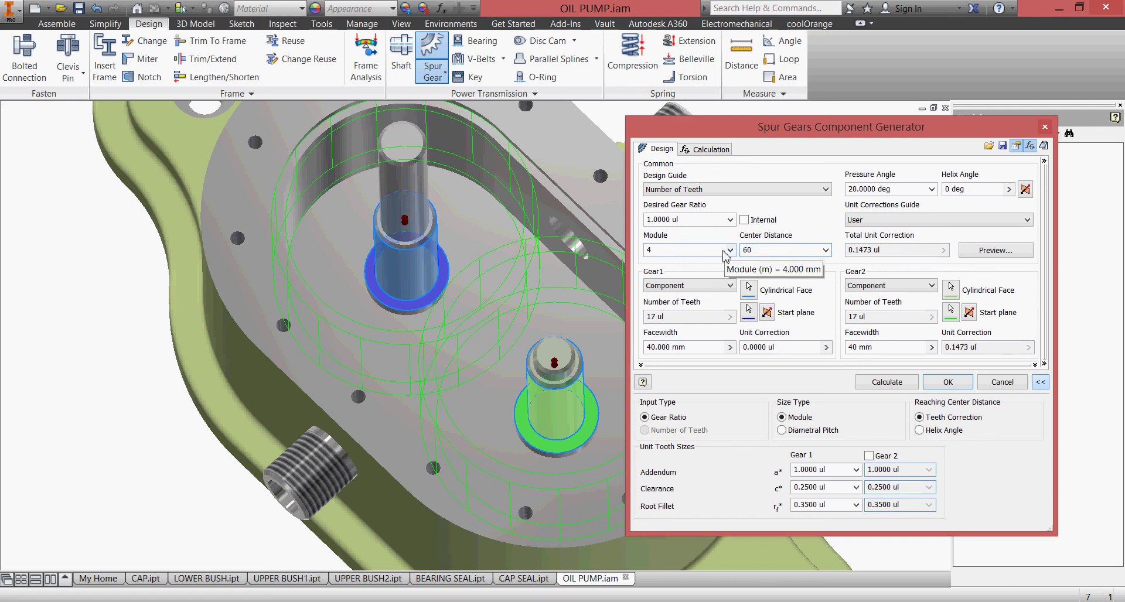
{"action": "left_click", "coordinate": [714, 150]}
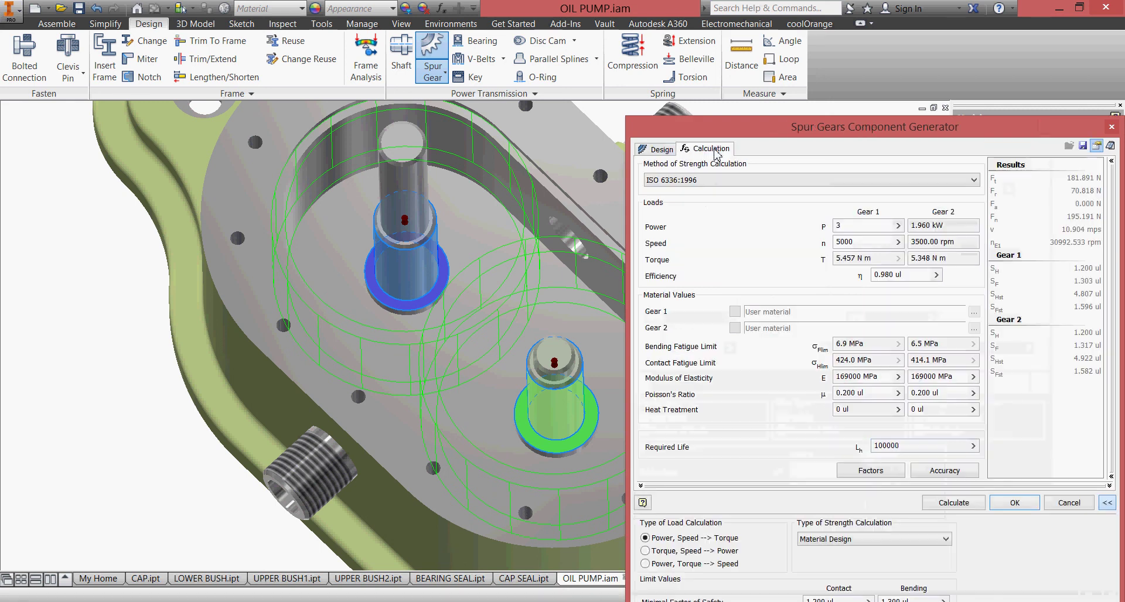
- Calculate the gear pair and review the resulting geometry and load values for both gears, recalculating the strength at the end
{"action": "key", "text": "Tab"}
{"action": "key", "text": "Tab"}
{"action": "key", "text": "Tab"}
{"action": "key", "text": "Tab"}
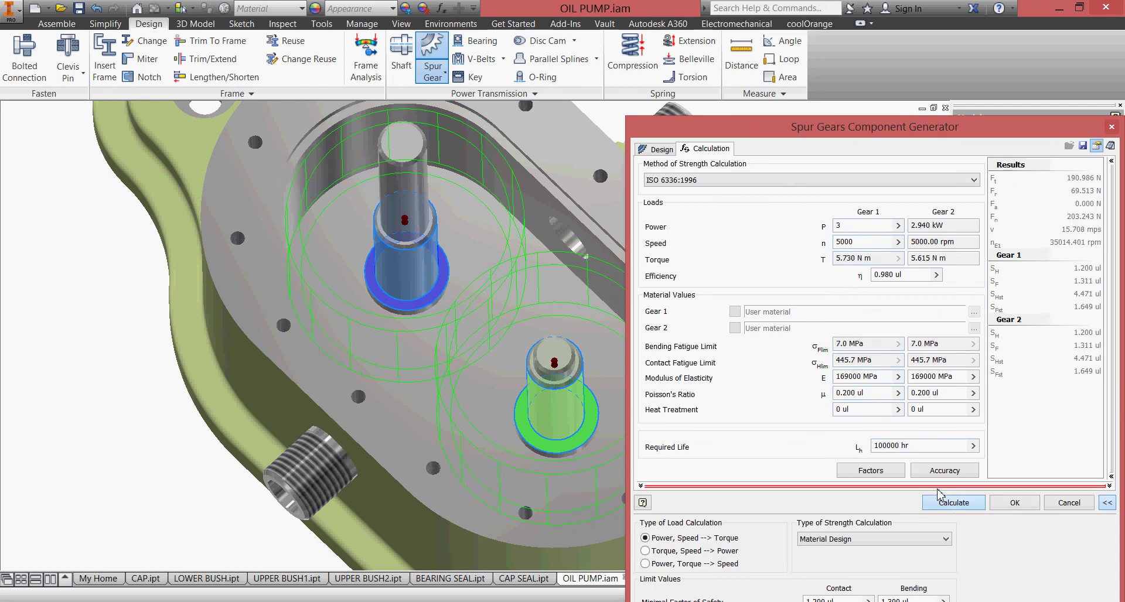
{"action": "left_click", "coordinate": [659, 150]}
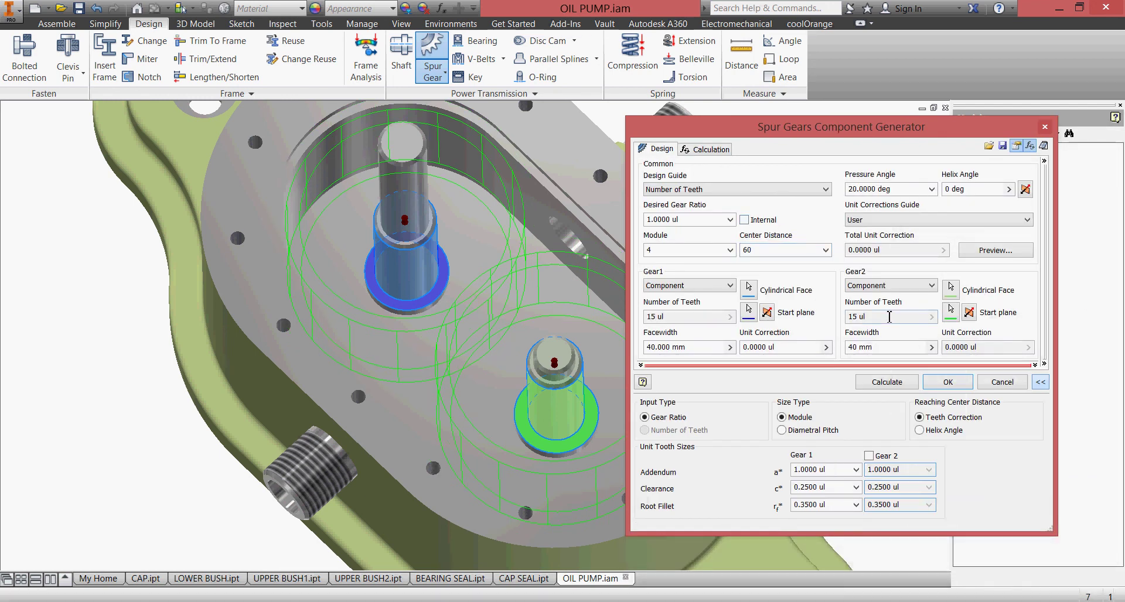
{"action": "left_click", "coordinate": [1044, 161]}
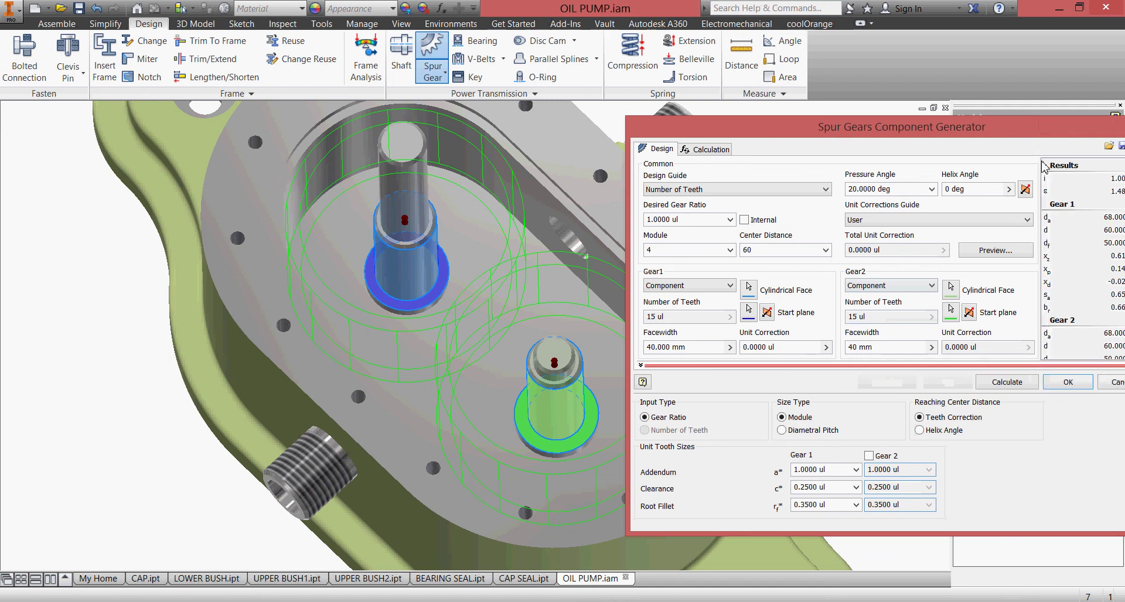
{"action": "left_click_drag", "start_coordinate": [1023, 138], "coordinate": [824, 144]}
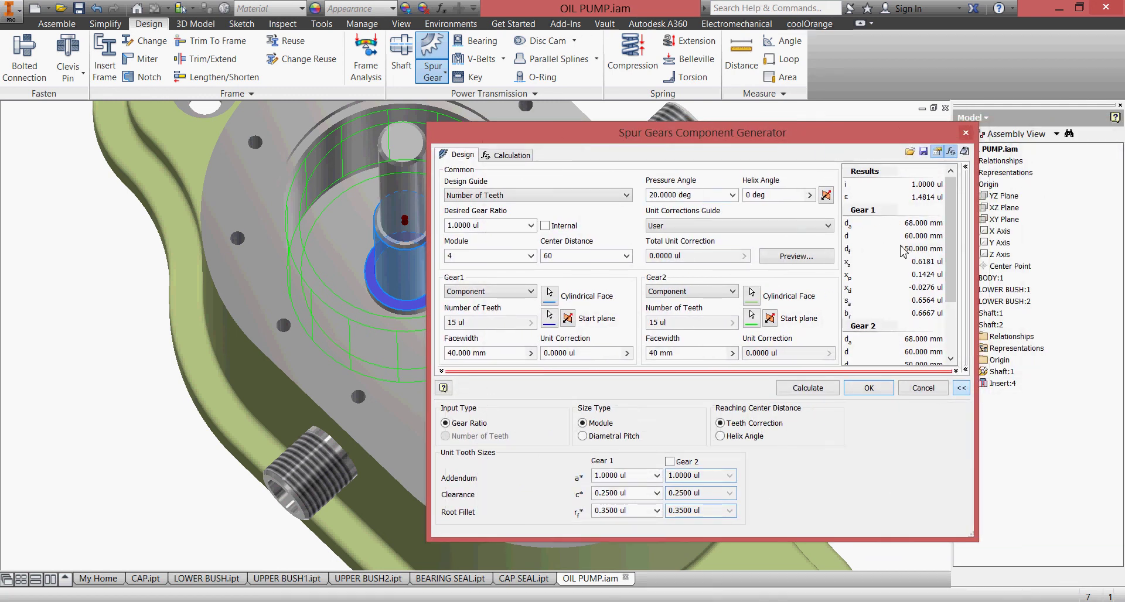
{"action": "left_click_drag", "start_coordinate": [951, 243], "coordinate": [949, 219]}
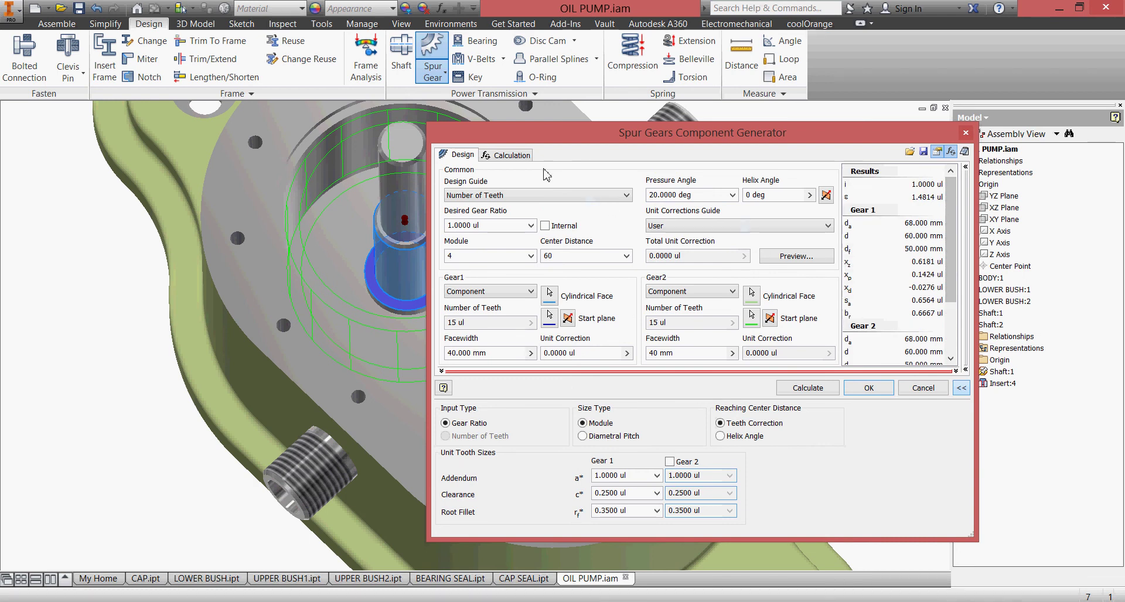
{"action": "left_click", "coordinate": [523, 157]}
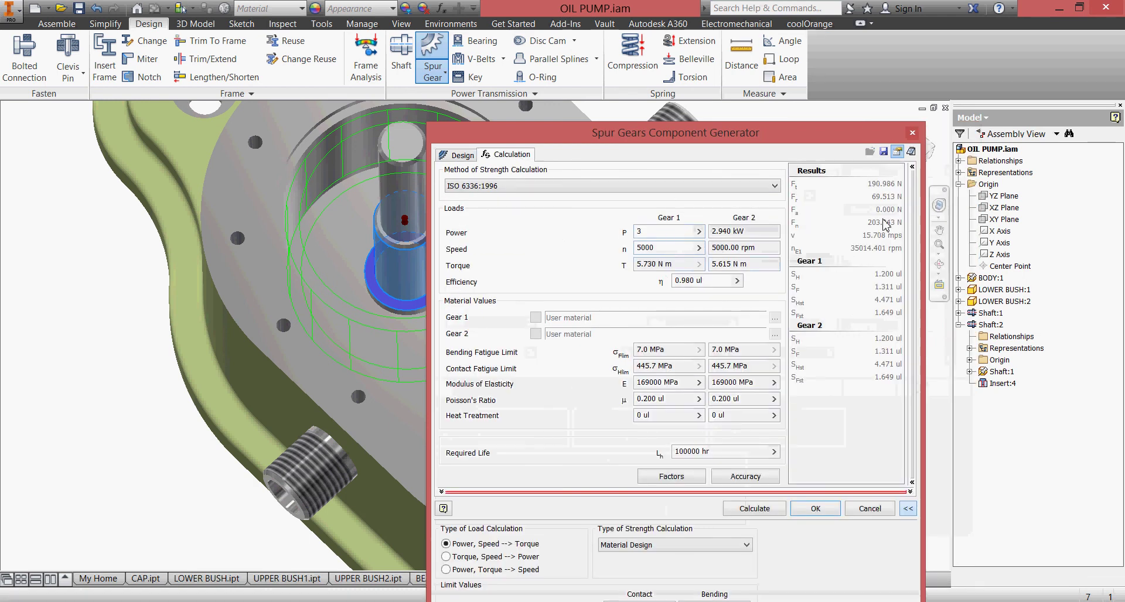
{"action": "left_click", "coordinate": [776, 507]}
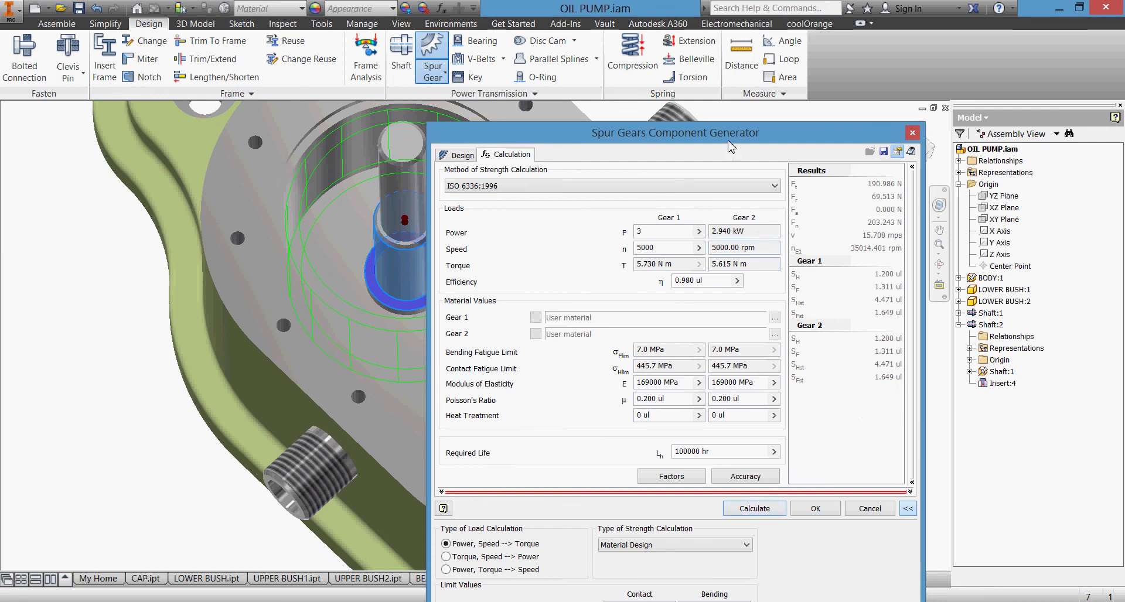
- Switch the type of strength calculation to Check Calculation
{"action": "left_click_drag", "start_coordinate": [731, 148], "coordinate": [990, 157]}
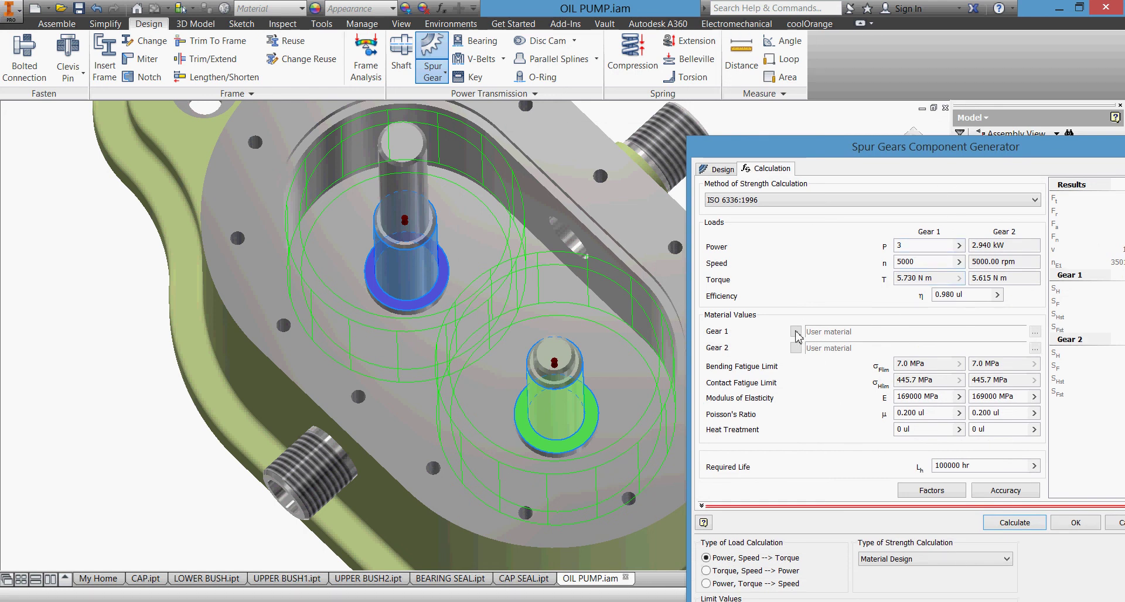
{"action": "left_click", "coordinate": [910, 562]}
{"action": "left_click", "coordinate": [925, 578]}
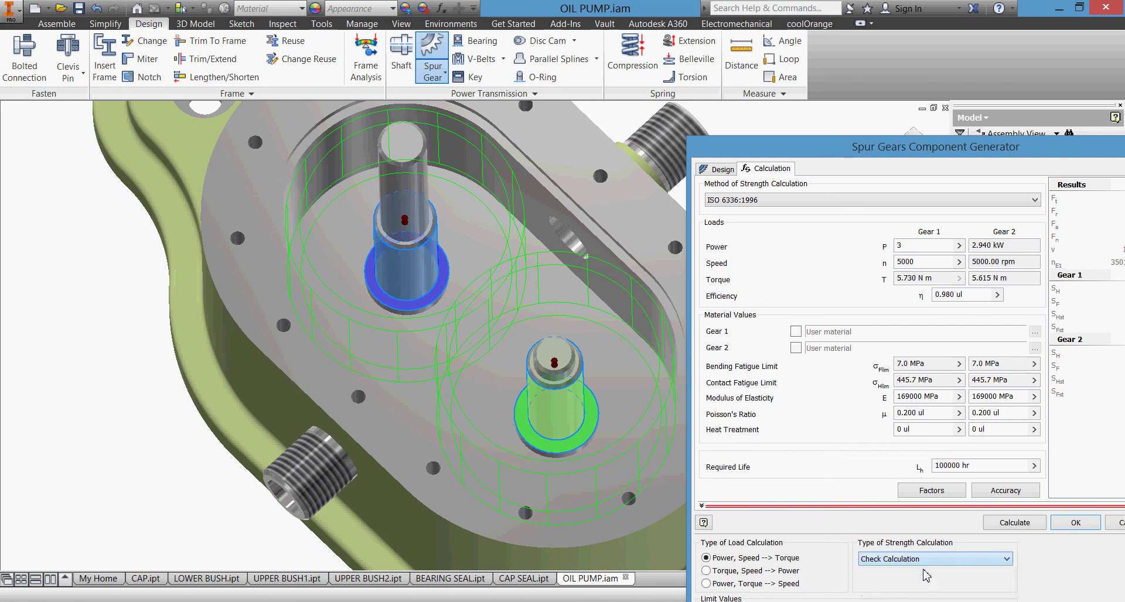
- Assign the ISO normalized Malleable cast iron from the gear materials library to Gear 1
{"action": "left_click", "coordinate": [796, 332]}
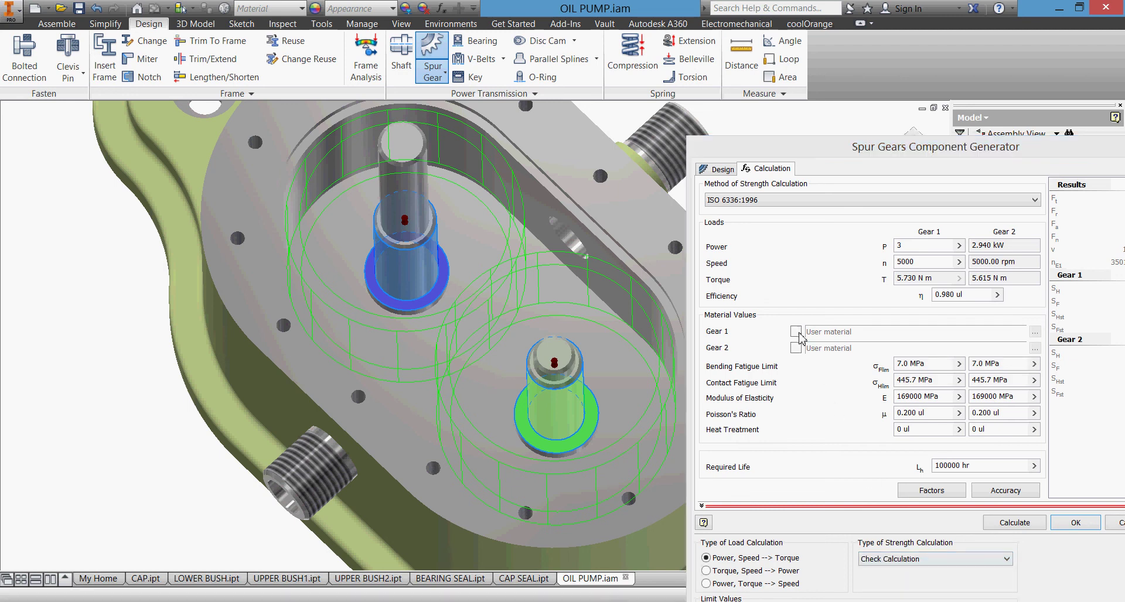
{"action": "left_click_drag", "start_coordinate": [1023, 244], "coordinate": [1090, 234]}
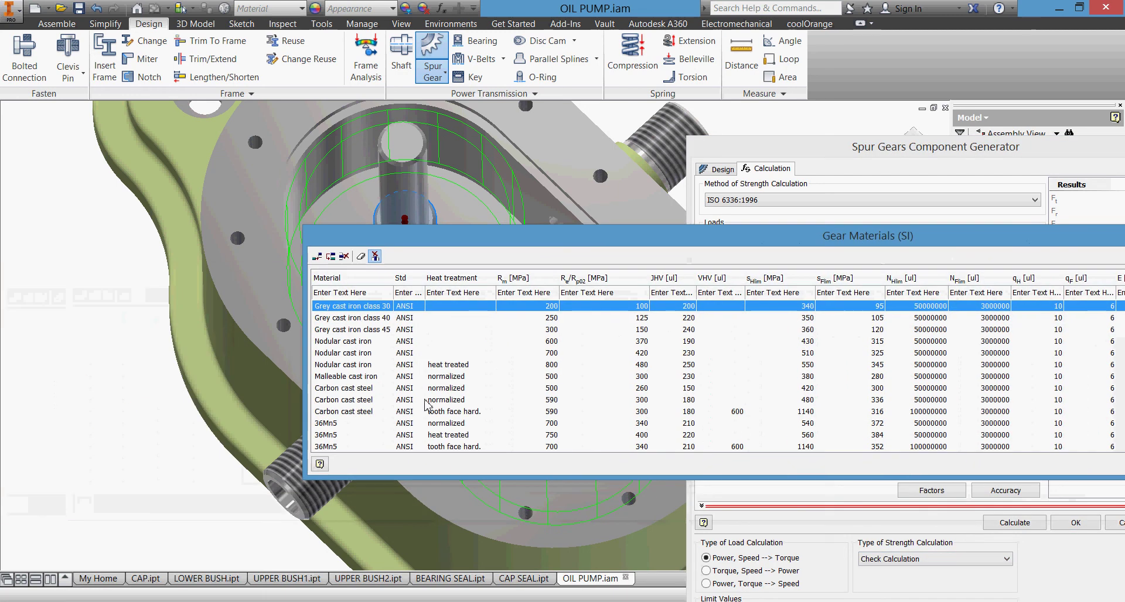
{"action": "scroll", "coordinate": [352, 398], "scroll_direction": "down", "scroll_amount": 10}
{"action": "scroll", "coordinate": [363, 393], "scroll_direction": "down", "scroll_amount": 15}
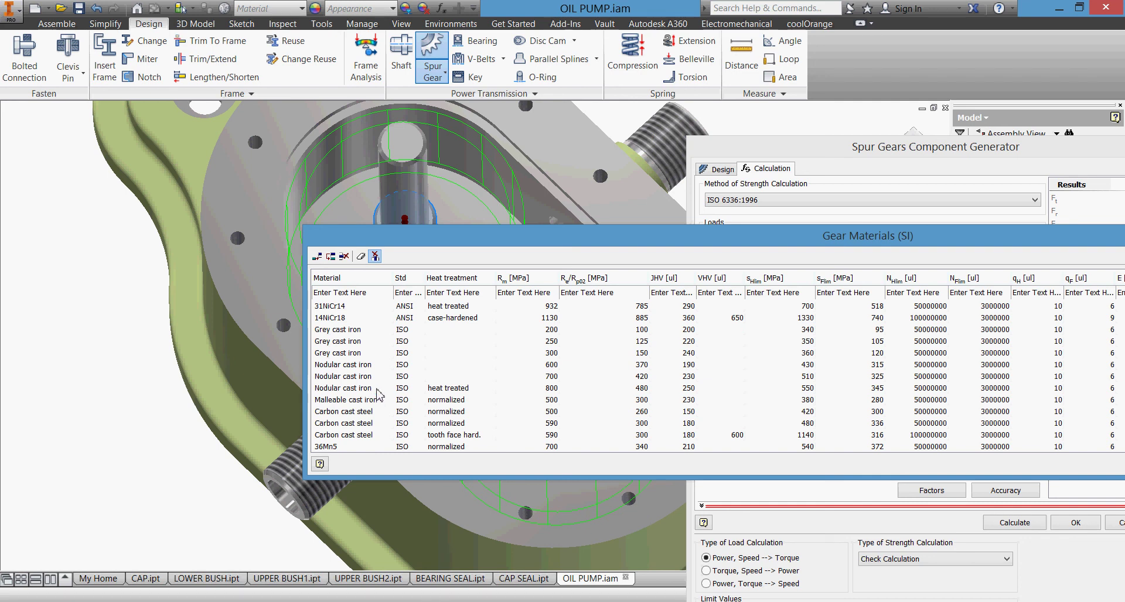
{"action": "left_click", "coordinate": [377, 389]}
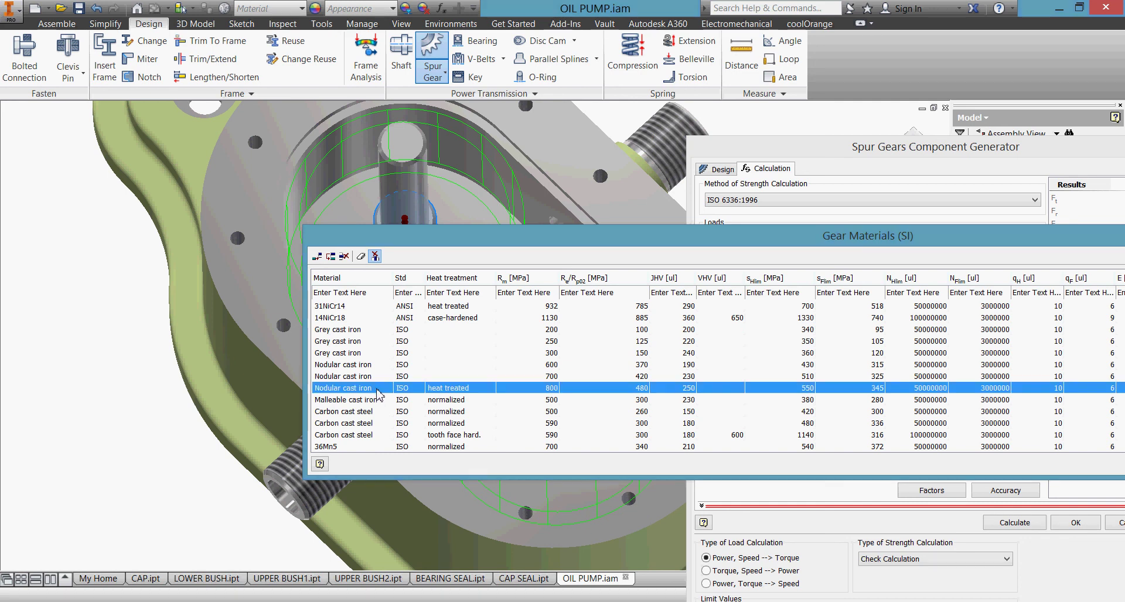
{"action": "left_click_drag", "start_coordinate": [471, 227], "coordinate": [377, 202]}
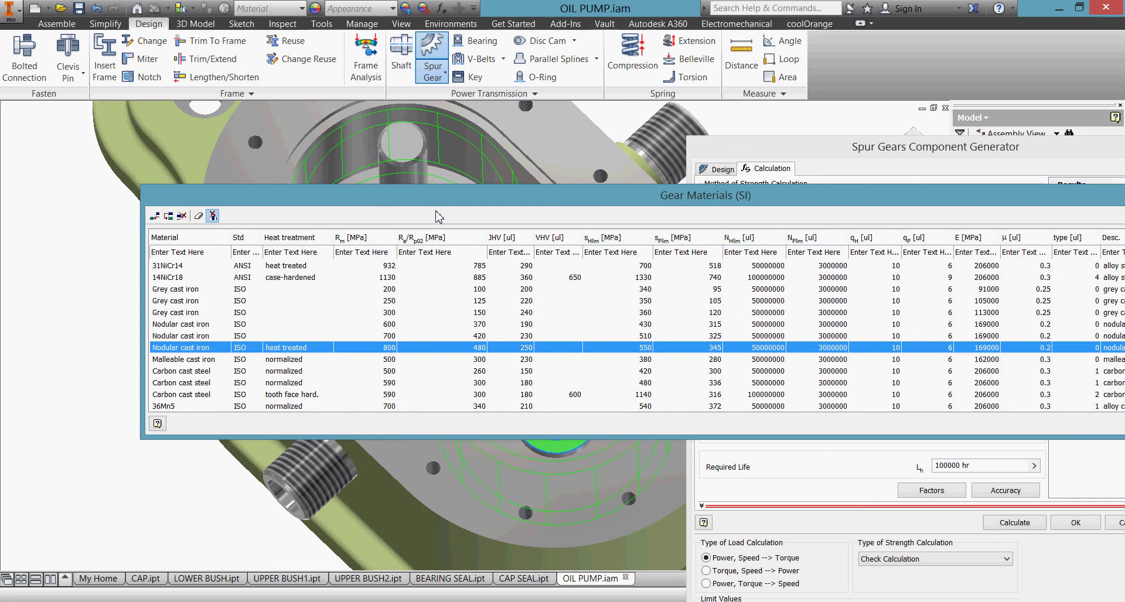
{"action": "left_click_drag", "start_coordinate": [475, 200], "coordinate": [486, 195]}
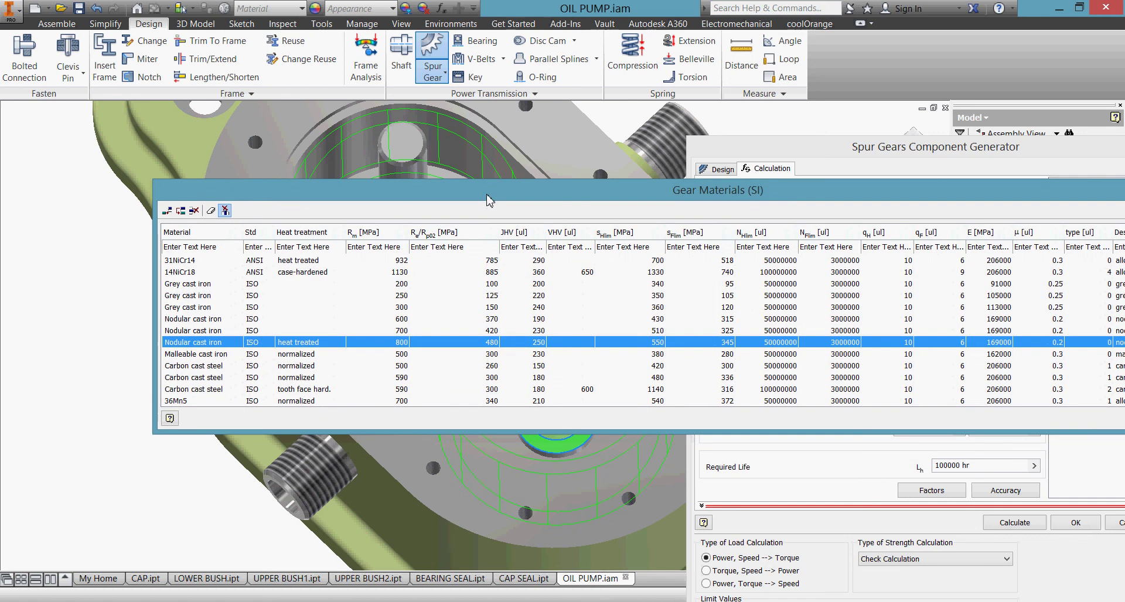
{"action": "left_click", "coordinate": [224, 354]}
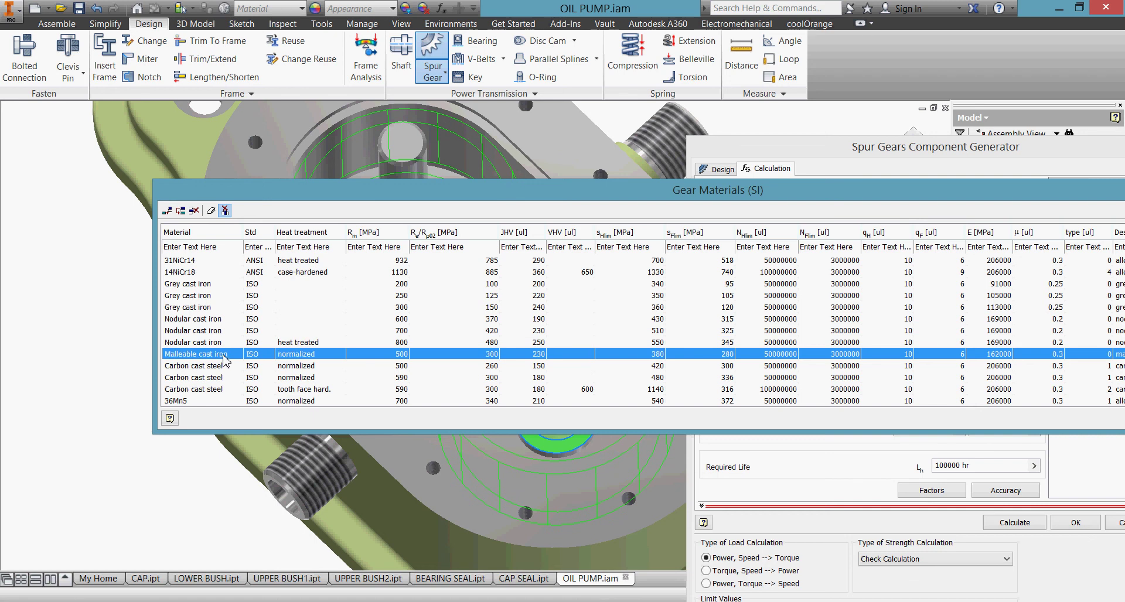
{"action": "left_click_drag", "start_coordinate": [790, 197], "coordinate": [459, 197]}
{"action": "left_click", "coordinate": [867, 421]}
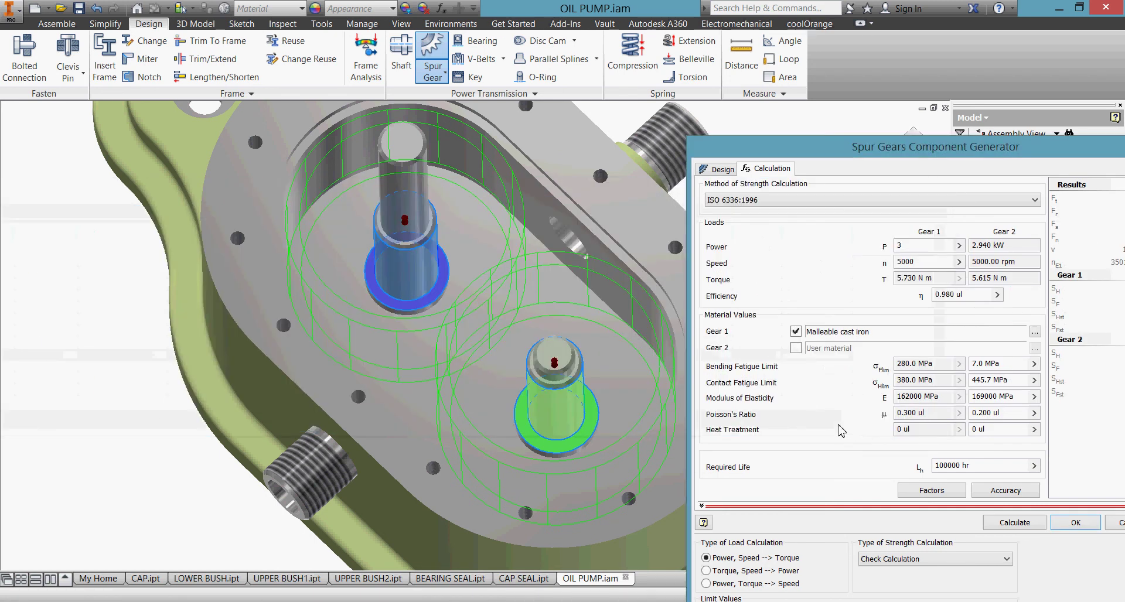
- Assign the ISO normalized Malleable cast iron from the gear materials library to Gear 2
{"action": "left_click", "coordinate": [795, 349]}
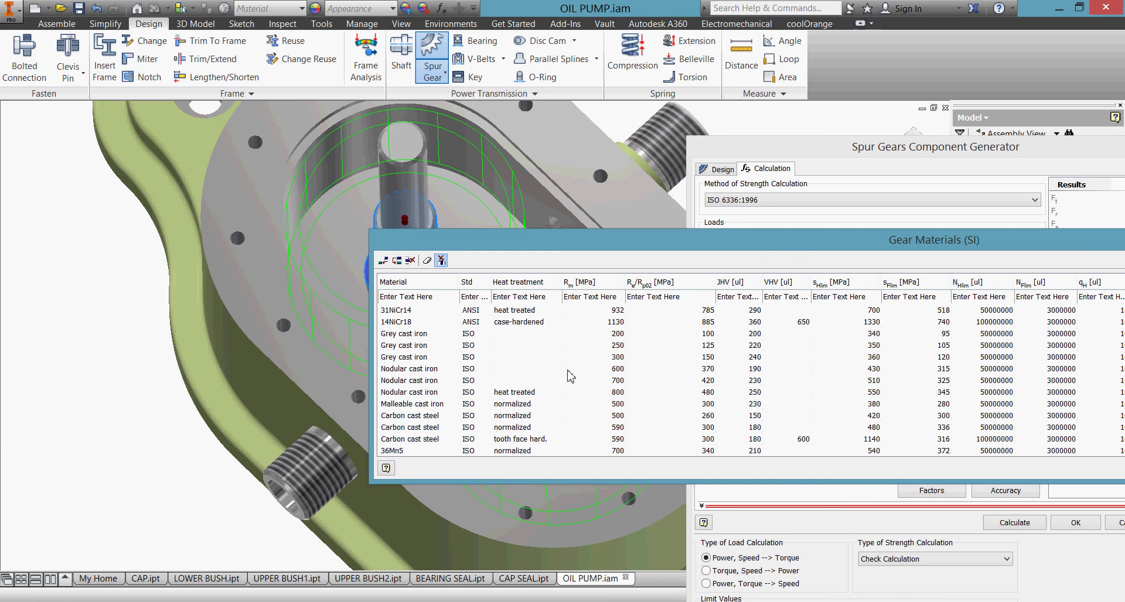
{"action": "left_click", "coordinate": [433, 404]}
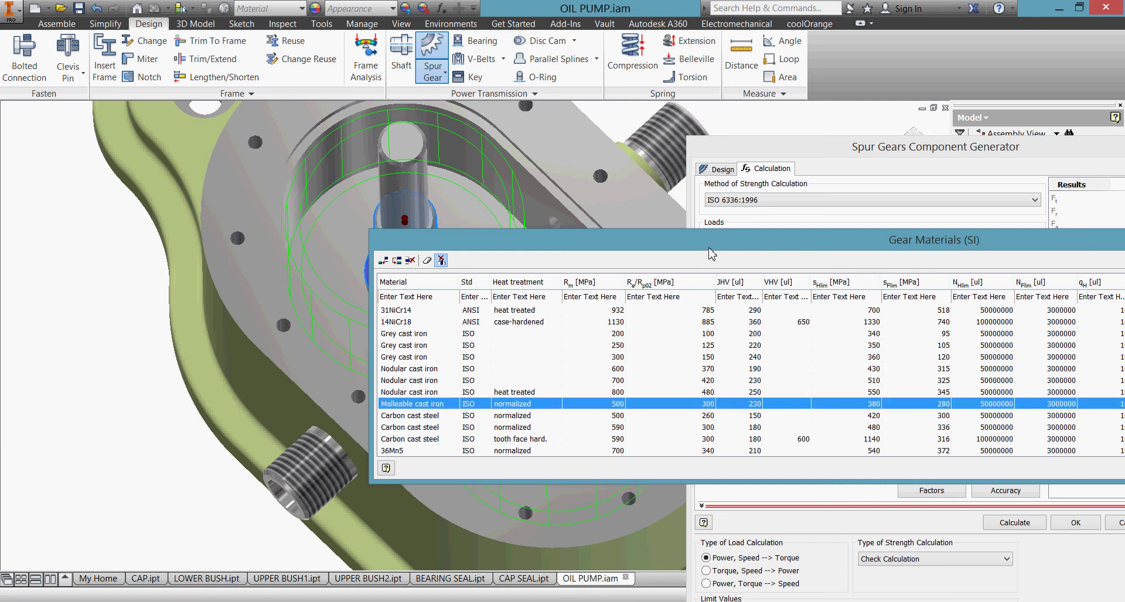
{"action": "left_click_drag", "start_coordinate": [710, 253], "coordinate": [316, 253]}
{"action": "left_click", "coordinate": [1019, 468]}
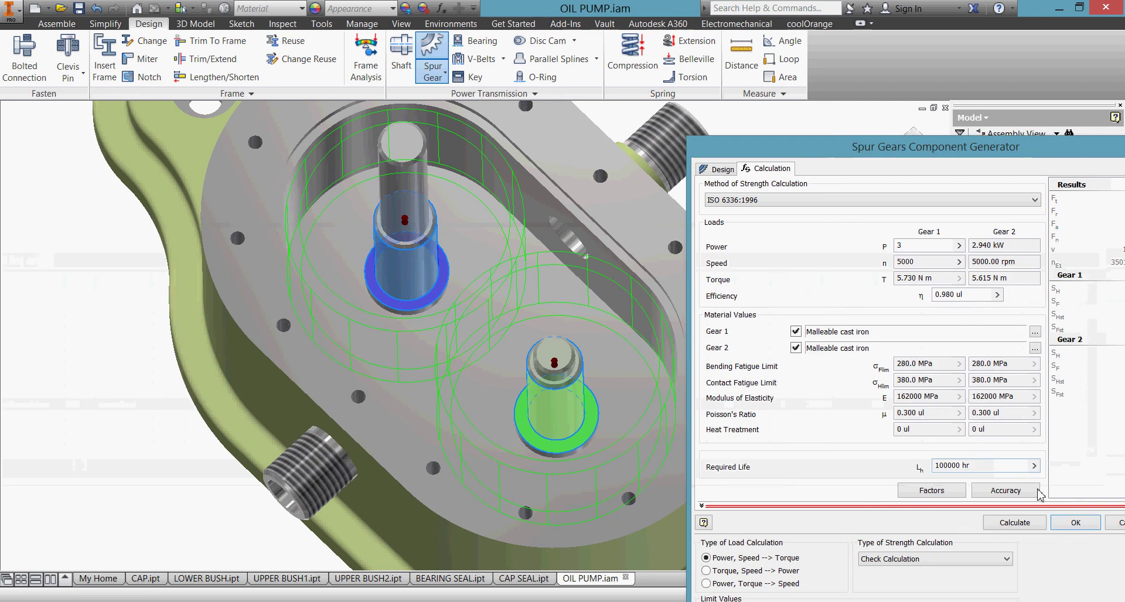
- Recalculate the gear strength, compare the design parameters with the spur gear specifications in PUMP.pdf, and return to Inventor
{"action": "left_click", "coordinate": [1024, 527]}
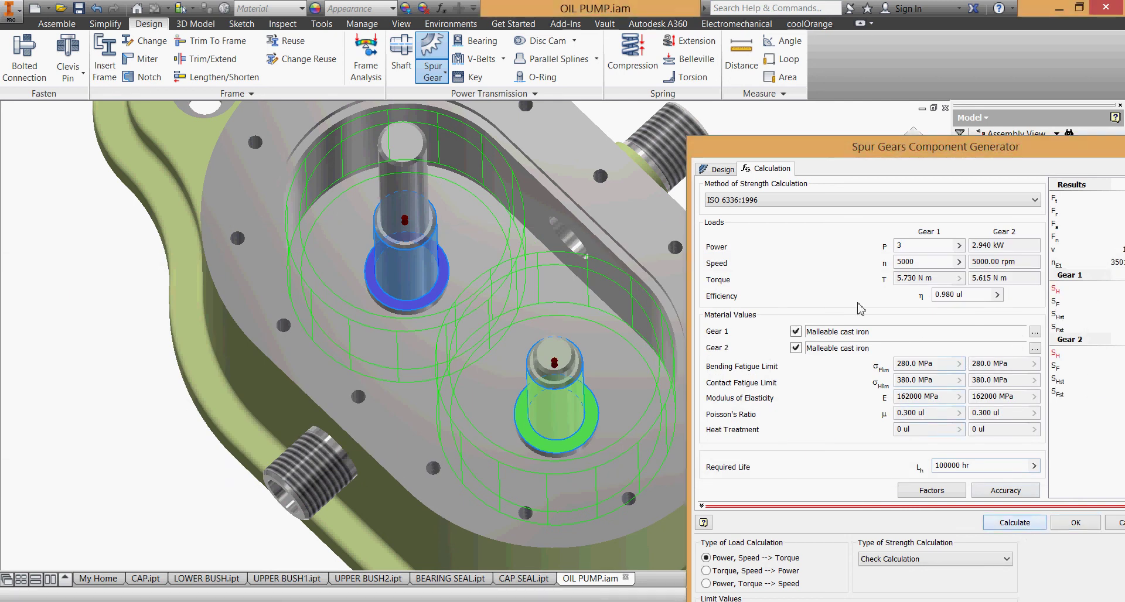
{"action": "left_click", "coordinate": [726, 171]}
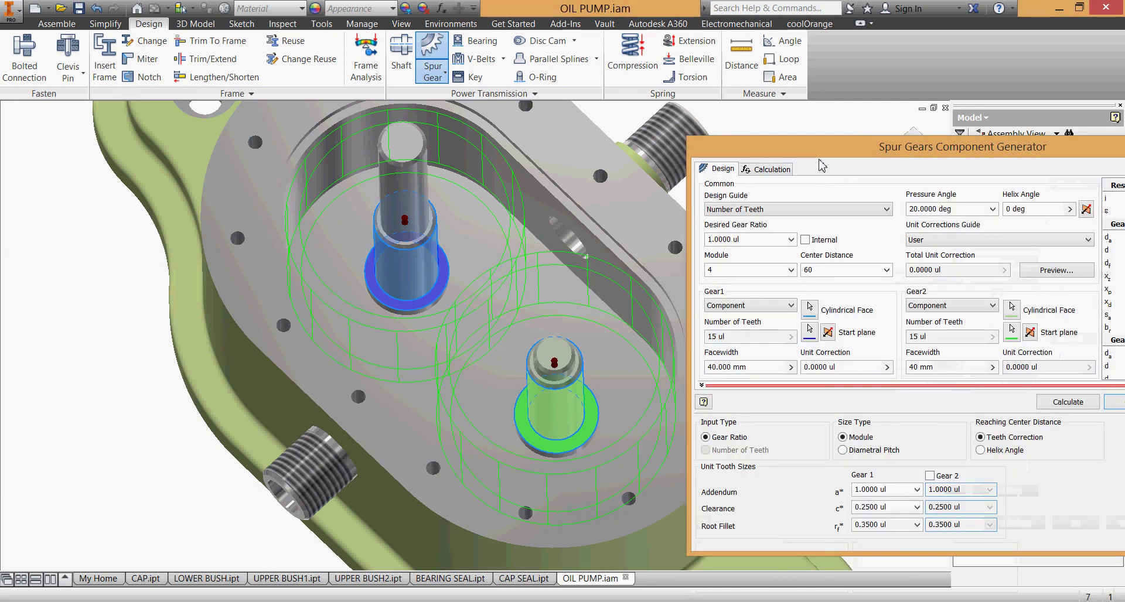
{"action": "left_click_drag", "start_coordinate": [830, 156], "coordinate": [535, 165]}
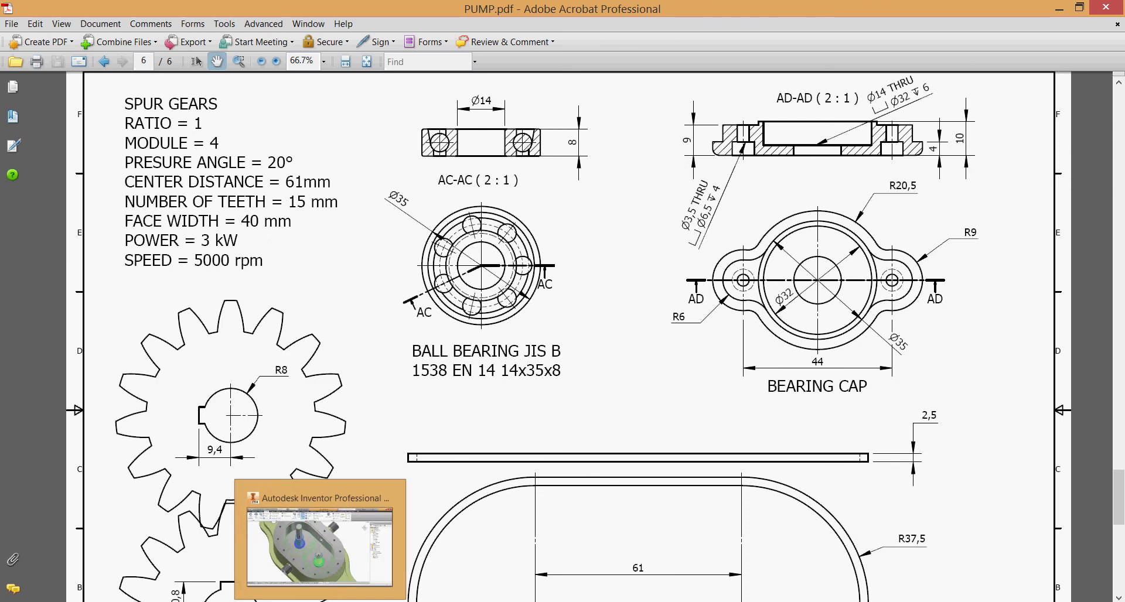
{"action": "left_click", "coordinate": [363, 550]}
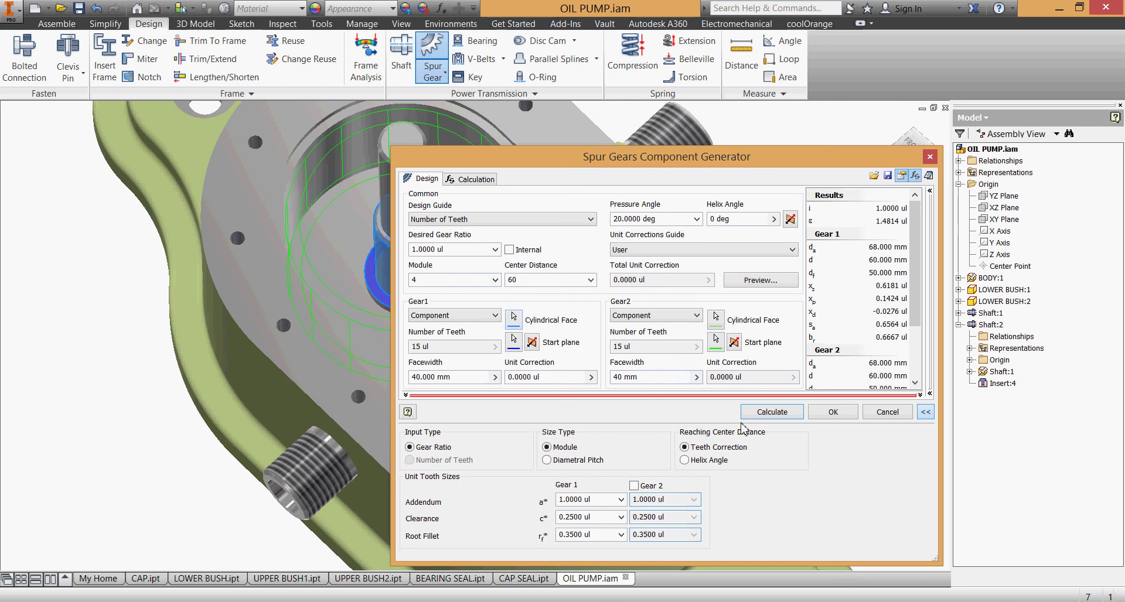
- Try to generate the gear pair with the current settings, and go back to editing from the Design Accelerator Doctor
{"action": "left_click", "coordinate": [828, 419]}
{"action": "left_click", "coordinate": [780, 455]}
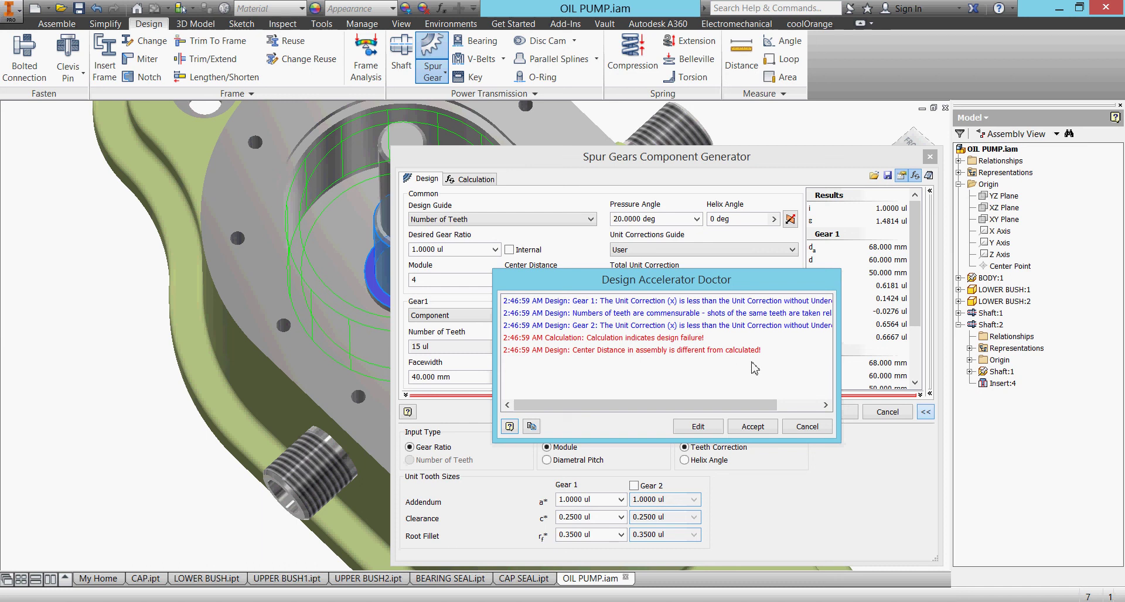
{"action": "left_click", "coordinate": [699, 426]}
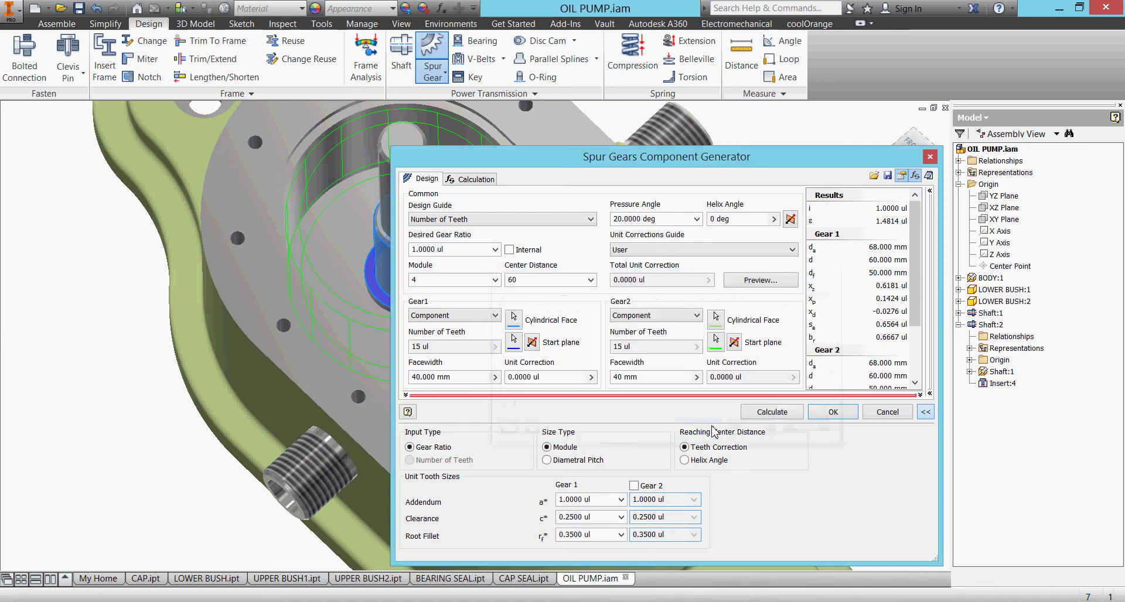
- Change Gear 1's material to the ISO heat treated Nodular cast iron in the strength calculation settings
{"action": "left_click", "coordinate": [476, 180]}
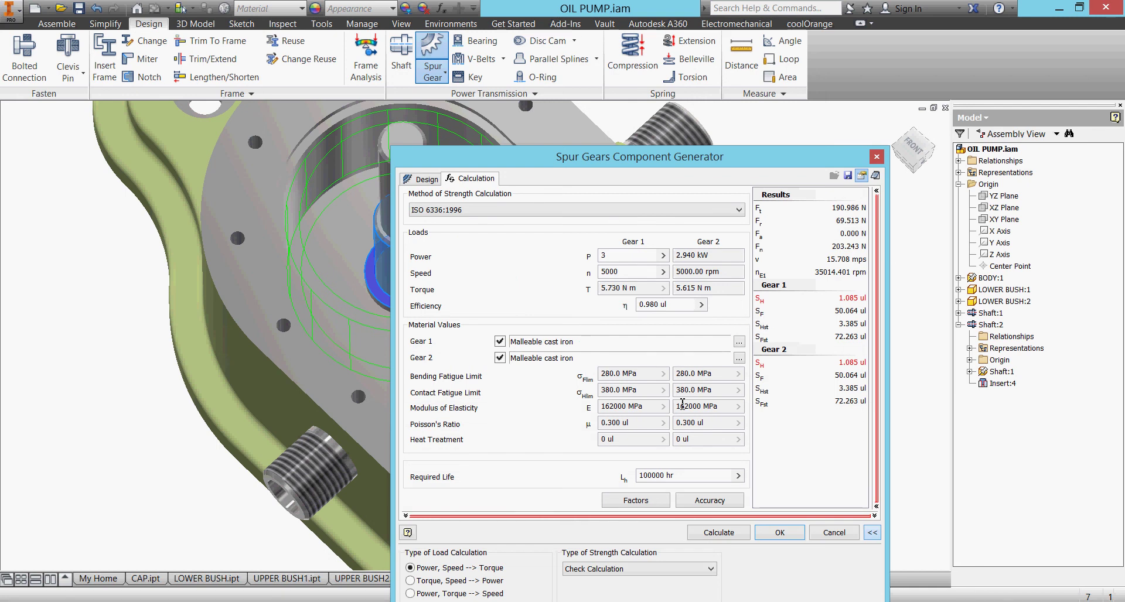
{"action": "left_click", "coordinate": [499, 341]}
{"action": "left_click", "coordinate": [500, 341]}
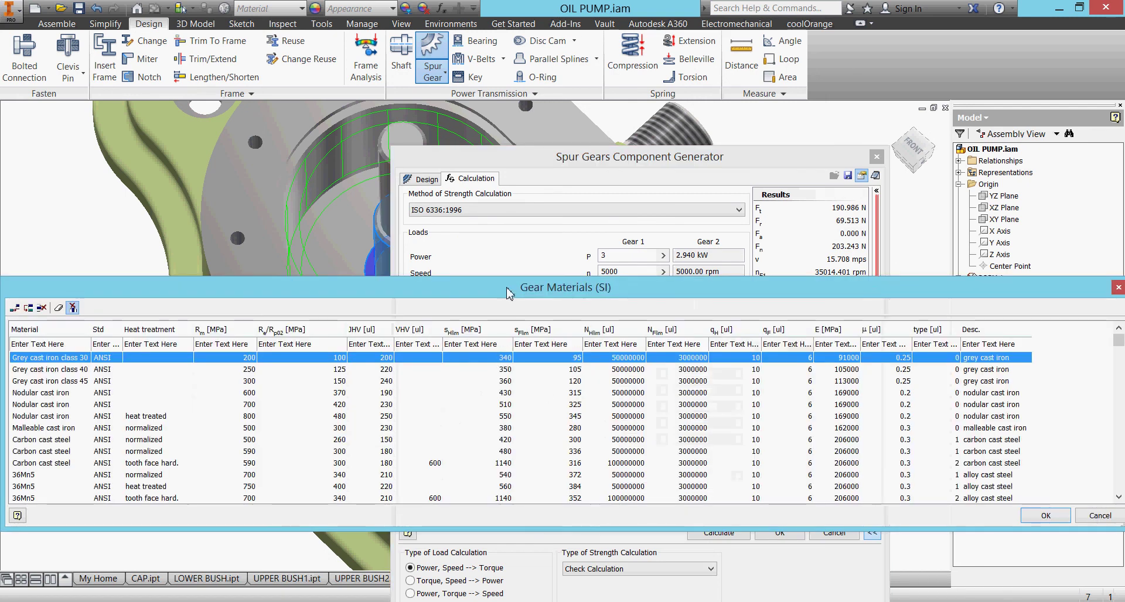
{"action": "left_click_drag", "start_coordinate": [506, 288], "coordinate": [808, 262]}
{"action": "scroll", "coordinate": [465, 408], "scroll_direction": "down", "scroll_amount": 4}
{"action": "scroll", "coordinate": [464, 408], "scroll_direction": "down", "scroll_amount": 3}
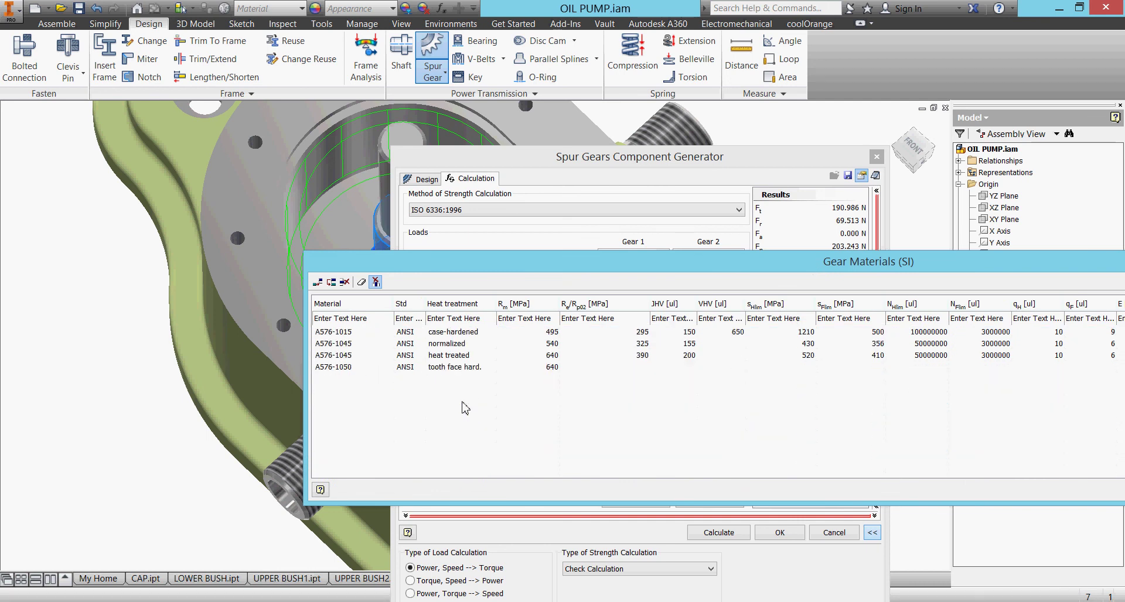
{"action": "scroll", "coordinate": [464, 408], "scroll_direction": "up", "scroll_amount": 6}
{"action": "scroll", "coordinate": [465, 408], "scroll_direction": "down", "scroll_amount": 5}
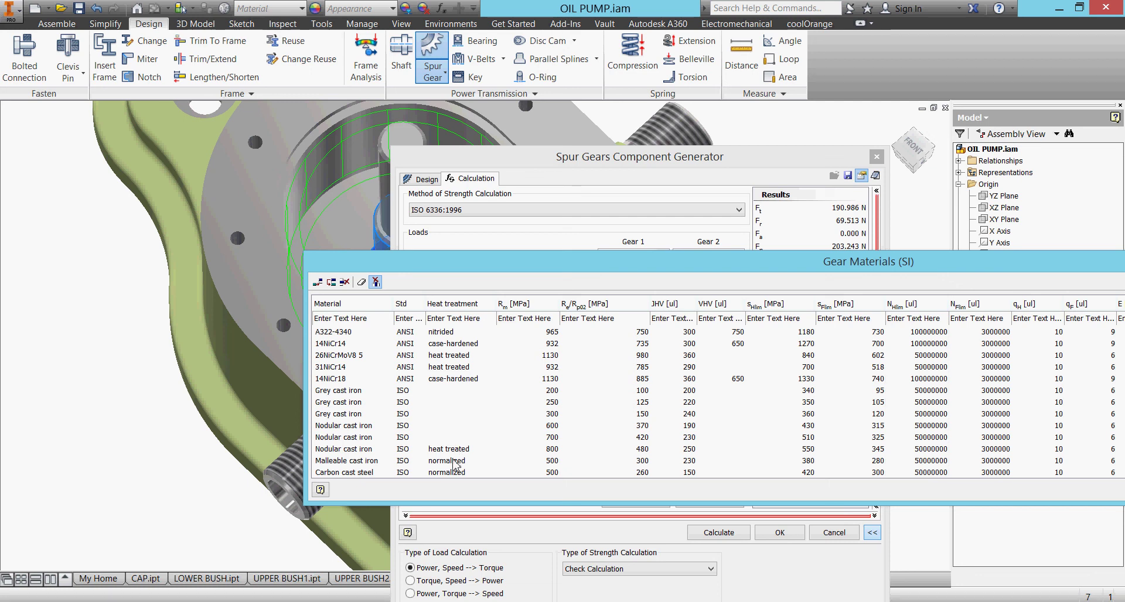
{"action": "left_click", "coordinate": [367, 449]}
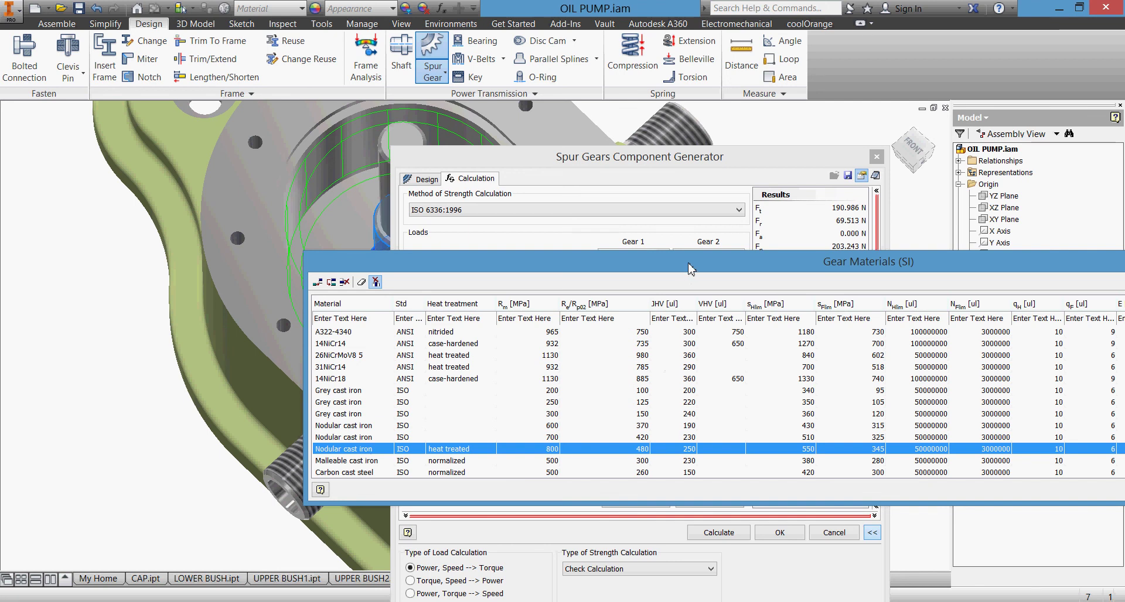
{"action": "left_click_drag", "start_coordinate": [689, 265], "coordinate": [473, 246]}
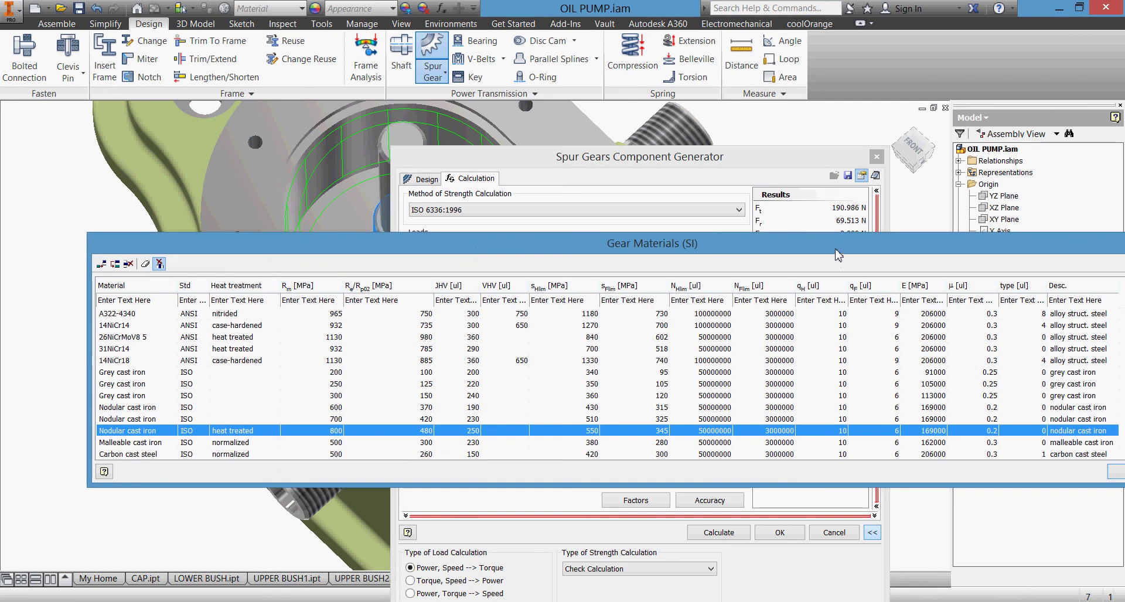
{"action": "left_click_drag", "start_coordinate": [839, 255], "coordinate": [716, 252]}
{"action": "key", "text": "Down"}
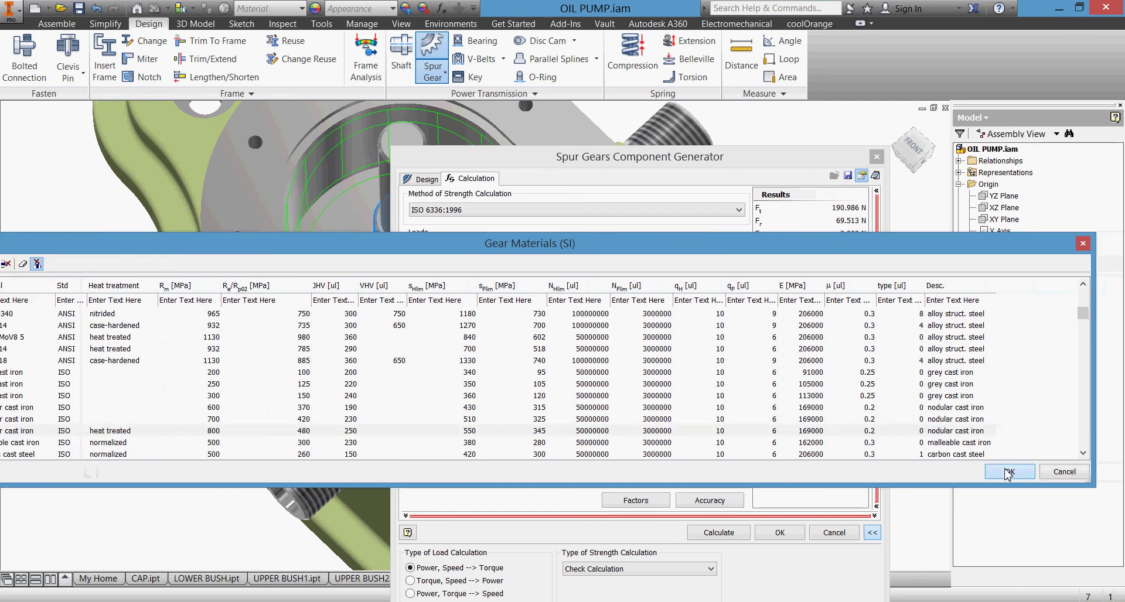
{"action": "left_click", "coordinate": [1009, 471]}
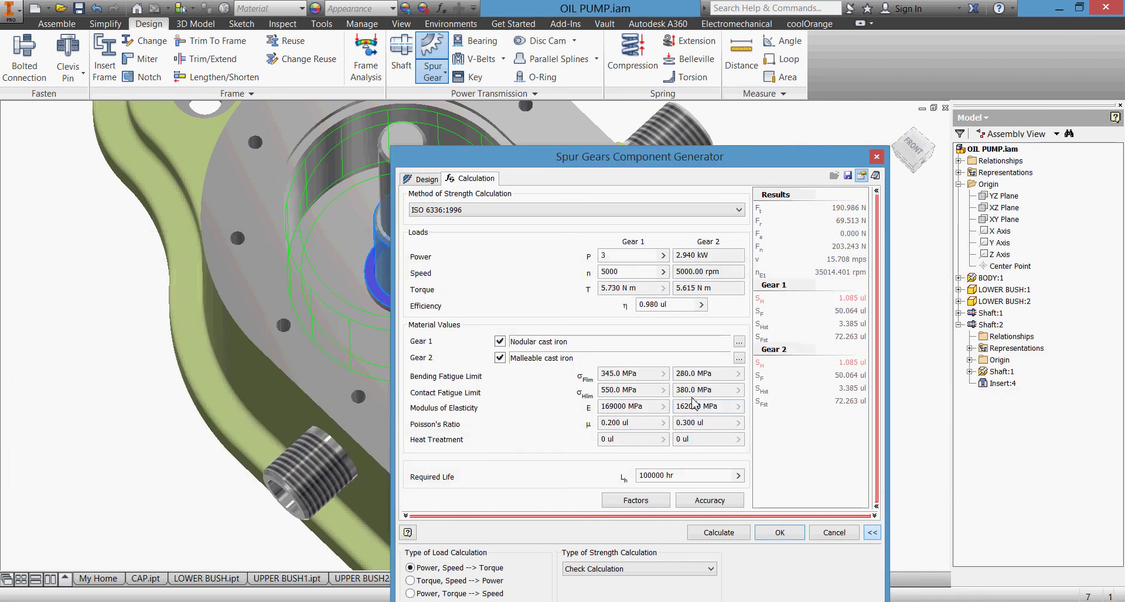
- Change Gear 2's material to the ISO heat treated Nodular cast iron from the gear materials library
{"action": "left_click", "coordinate": [500, 358]}
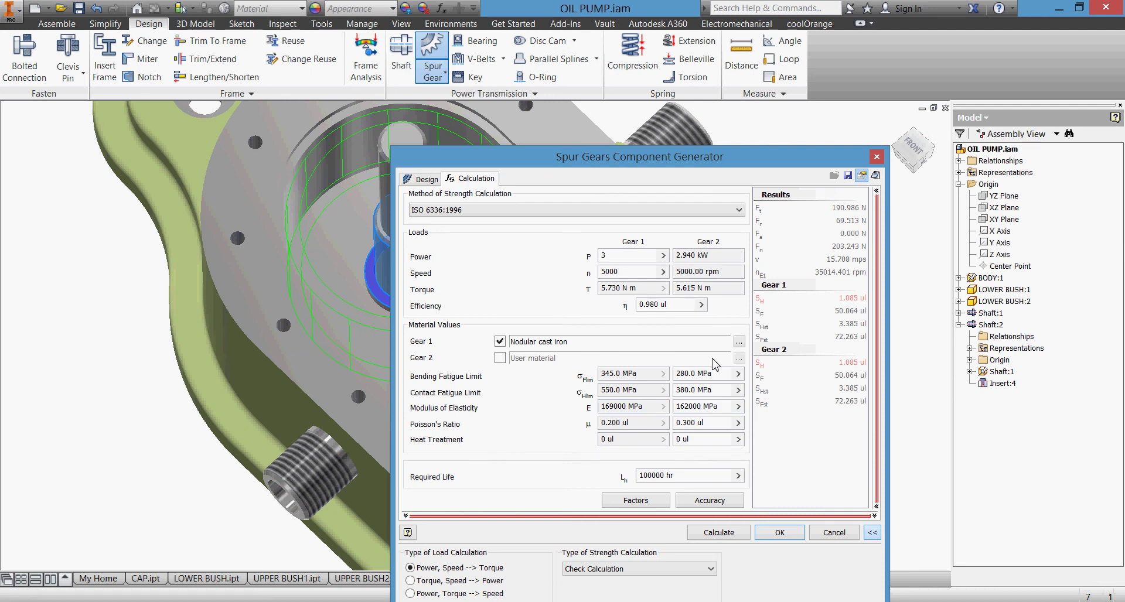
{"action": "left_click", "coordinate": [500, 357]}
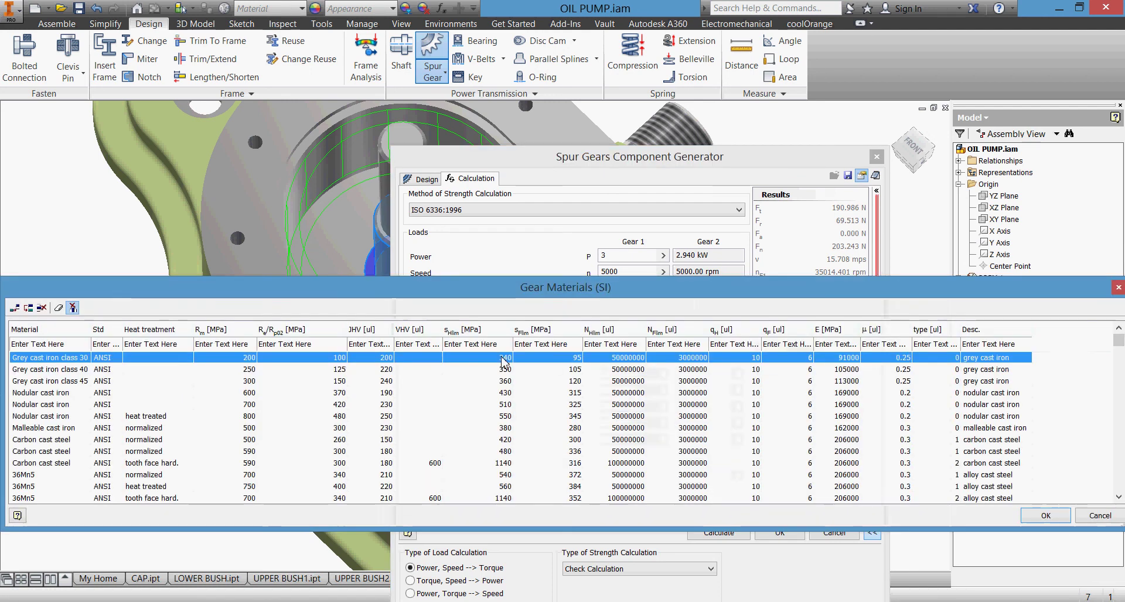
{"action": "left_click_drag", "start_coordinate": [553, 201], "coordinate": [832, 183]}
{"action": "scroll", "coordinate": [422, 352], "scroll_direction": "down", "scroll_amount": 10}
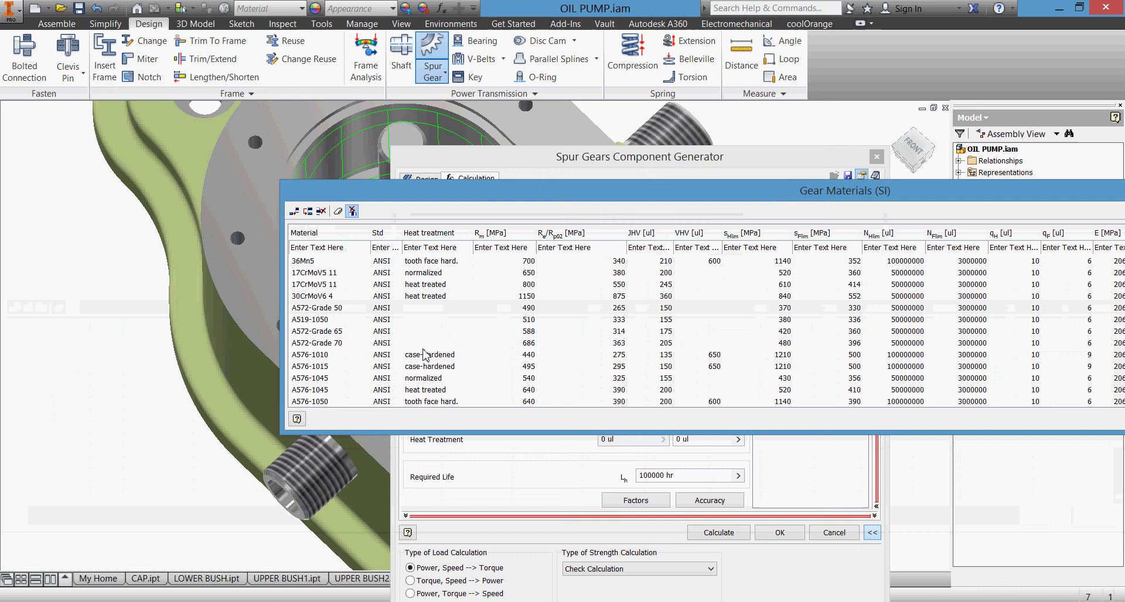
{"action": "scroll", "coordinate": [424, 355], "scroll_direction": "down", "scroll_amount": 5}
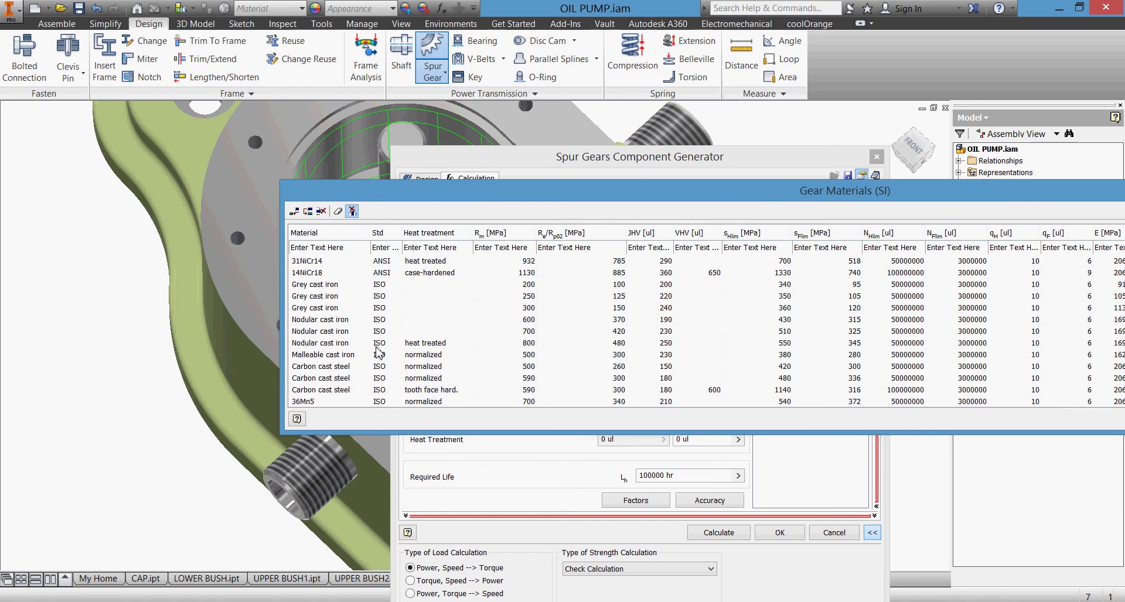
{"action": "left_click", "coordinate": [344, 345]}
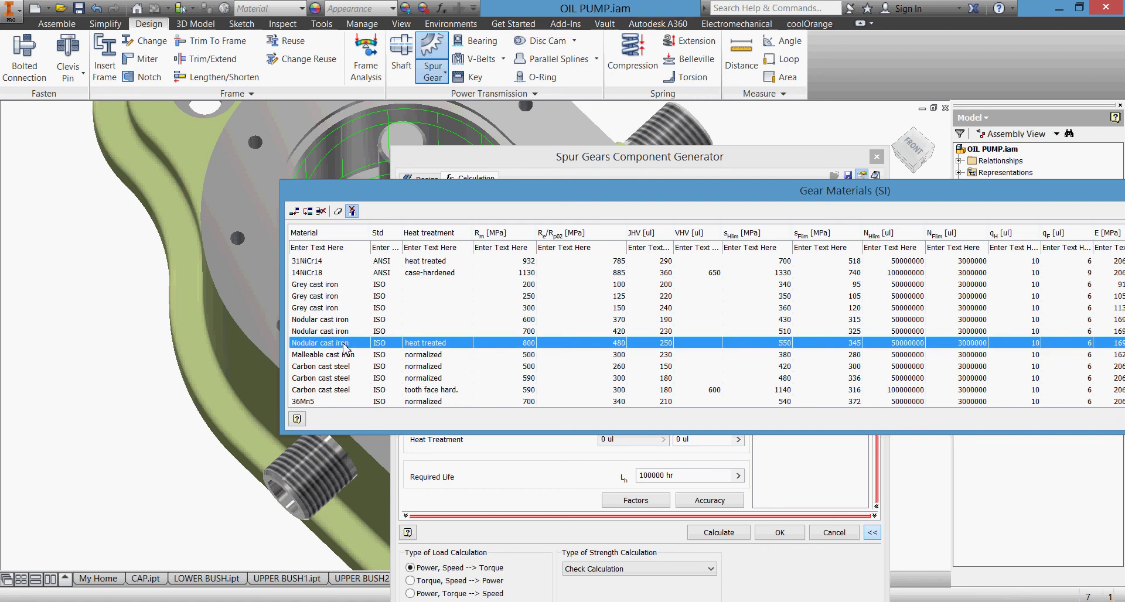
{"action": "left_click_drag", "start_coordinate": [636, 199], "coordinate": [255, 219]}
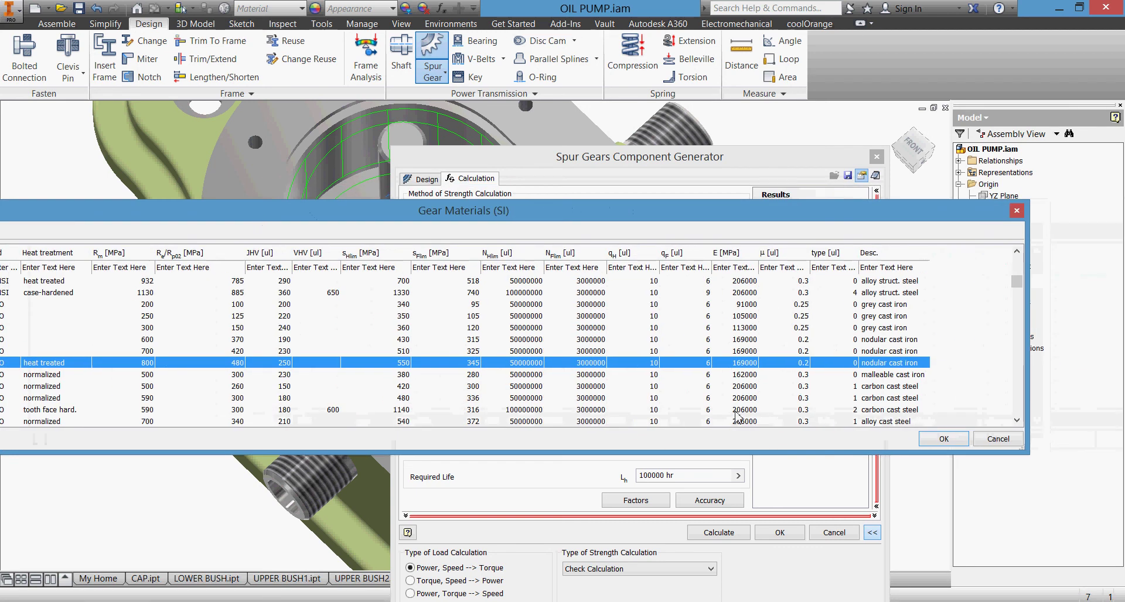
{"action": "left_click", "coordinate": [943, 439]}
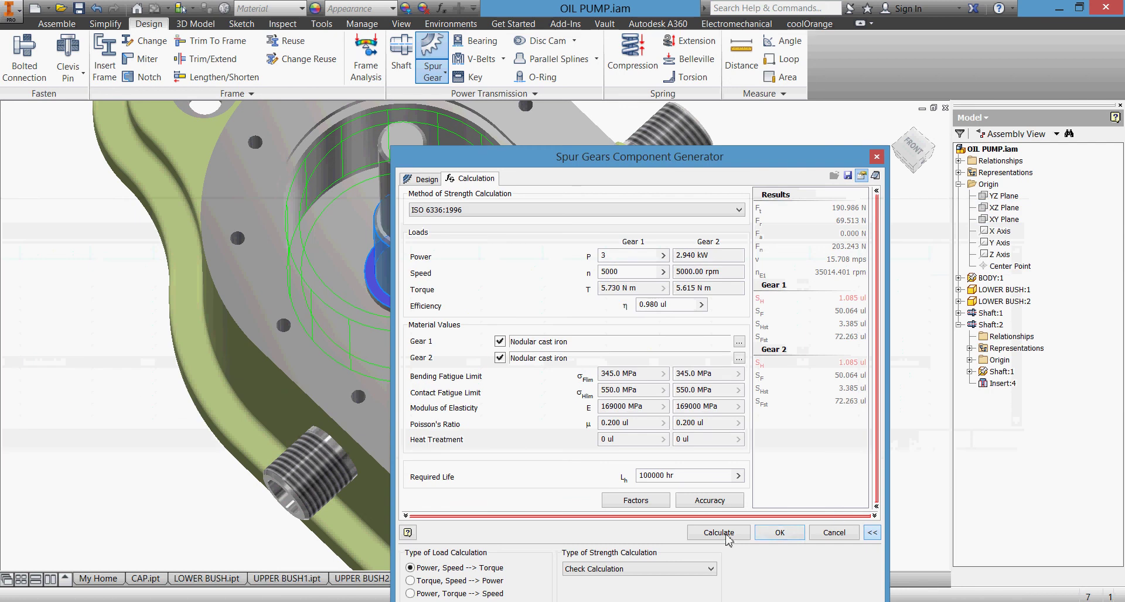
- Recalculate the gear strength with the new materials and review the design results of both gears
{"action": "left_click", "coordinate": [727, 534]}
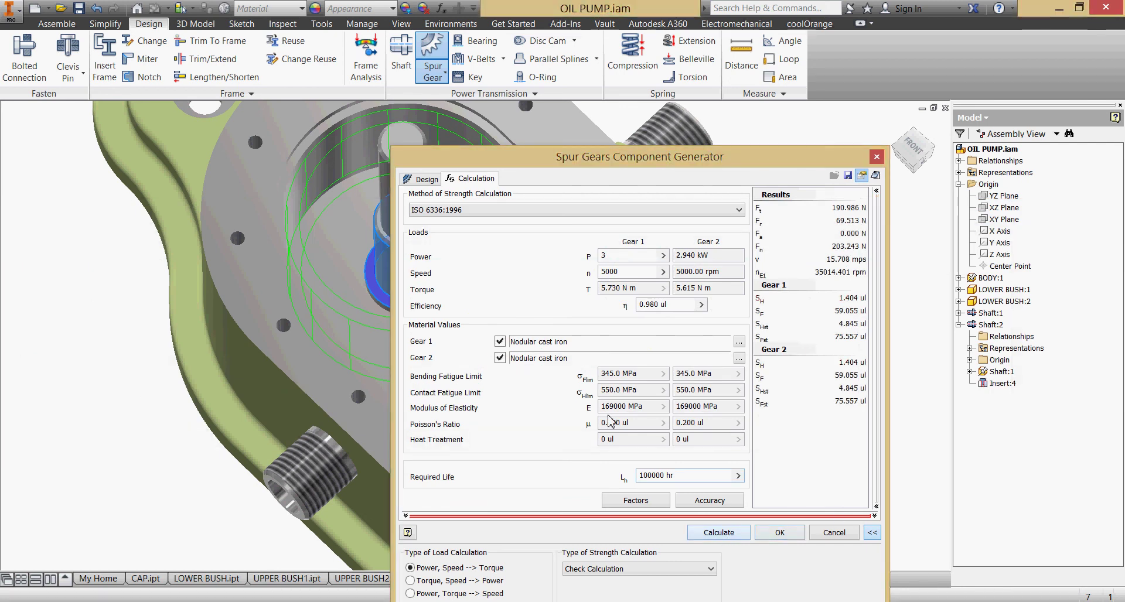
{"action": "left_click", "coordinate": [431, 183]}
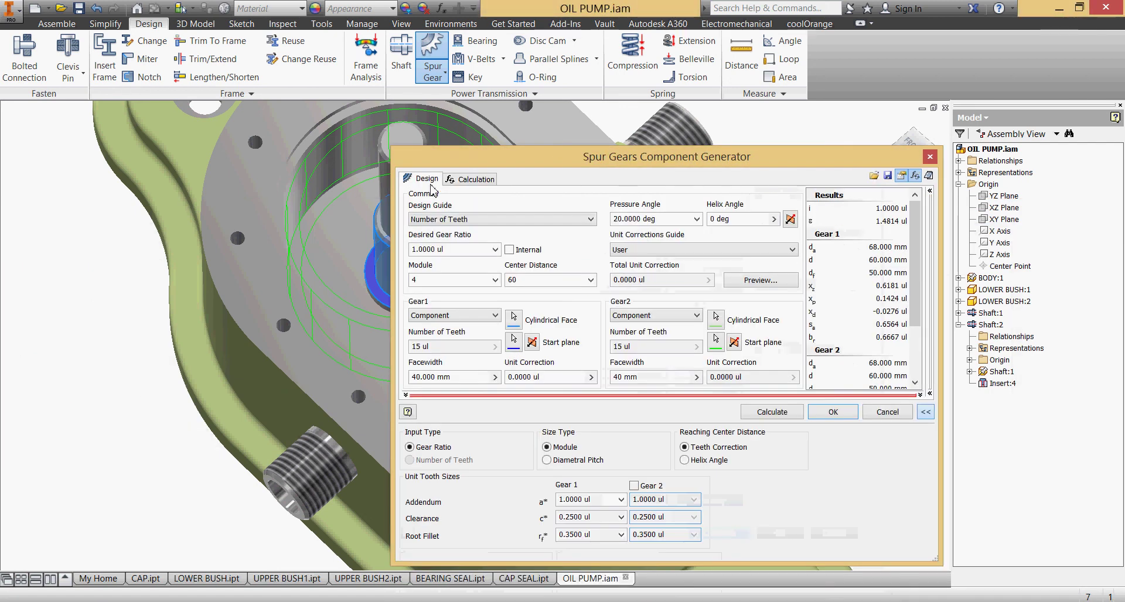
{"action": "left_click_drag", "start_coordinate": [916, 291], "coordinate": [923, 244]}
{"action": "scroll", "coordinate": [923, 293], "scroll_direction": "down", "scroll_amount": 2}
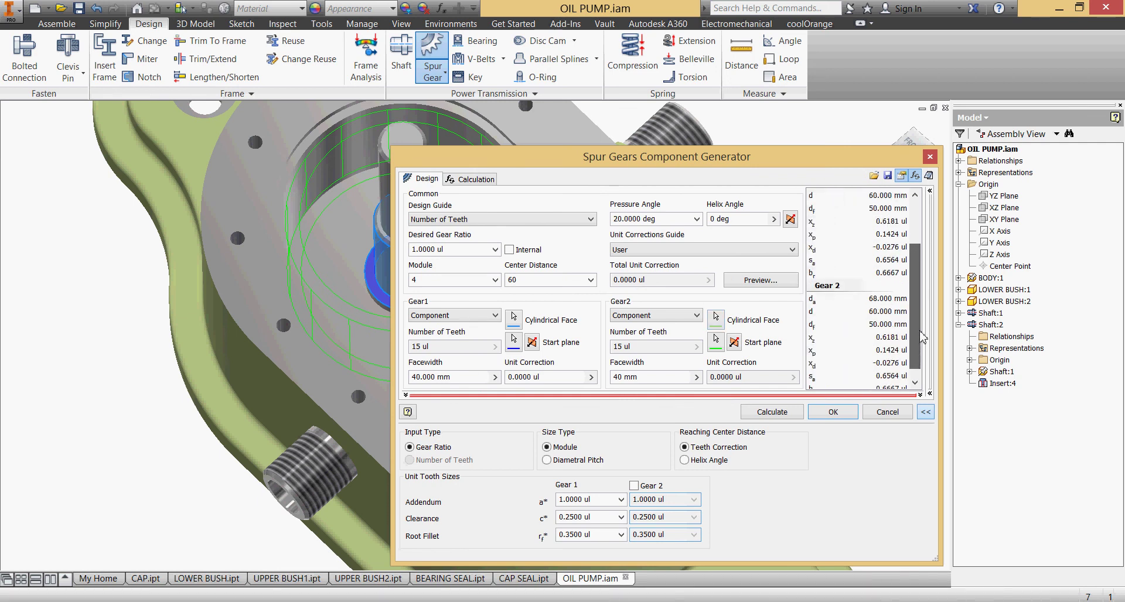
- Generate the spur gear pair on the shafts, accept the design despite the Design Accelerator Doctor messages, and try turning the gears in the housing
{"action": "left_click", "coordinate": [832, 412]}
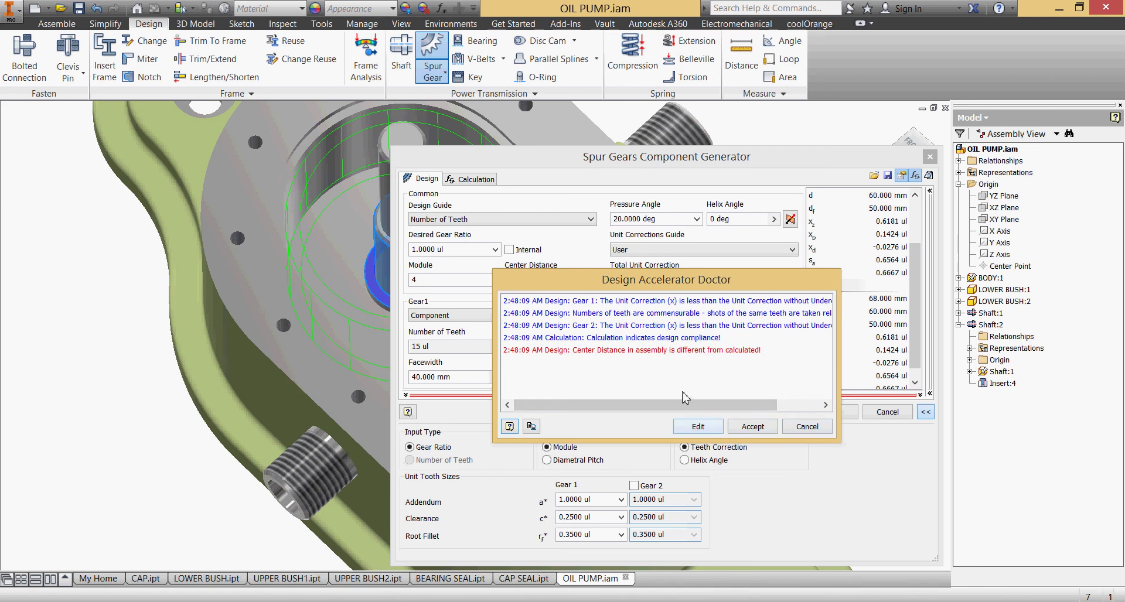
{"action": "left_click", "coordinate": [753, 427]}
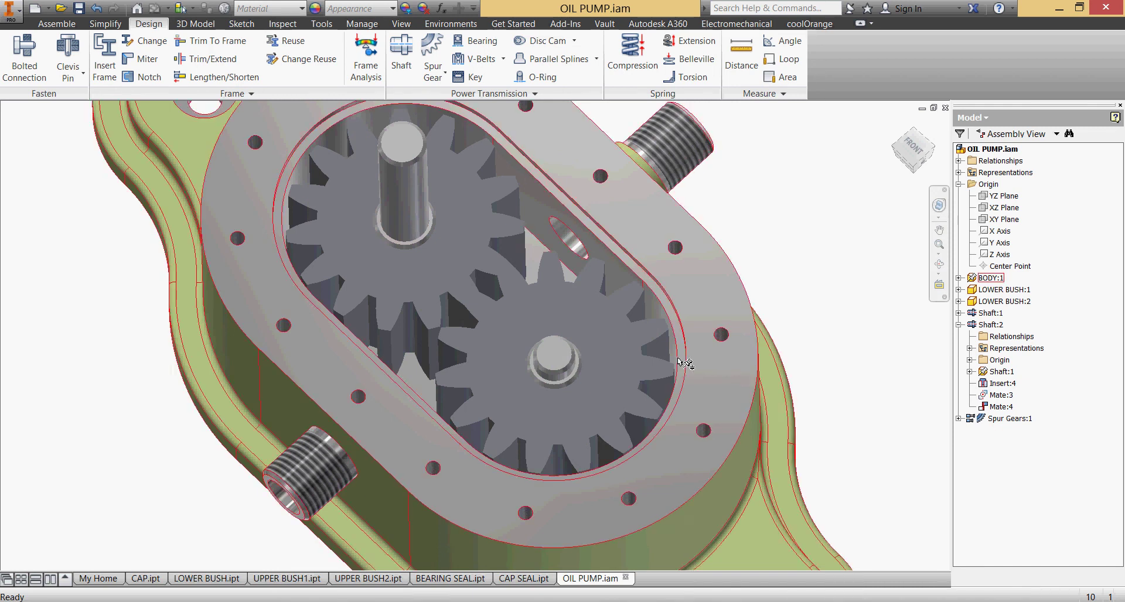
{"action": "left_click_drag", "start_coordinate": [671, 375], "coordinate": [511, 387]}
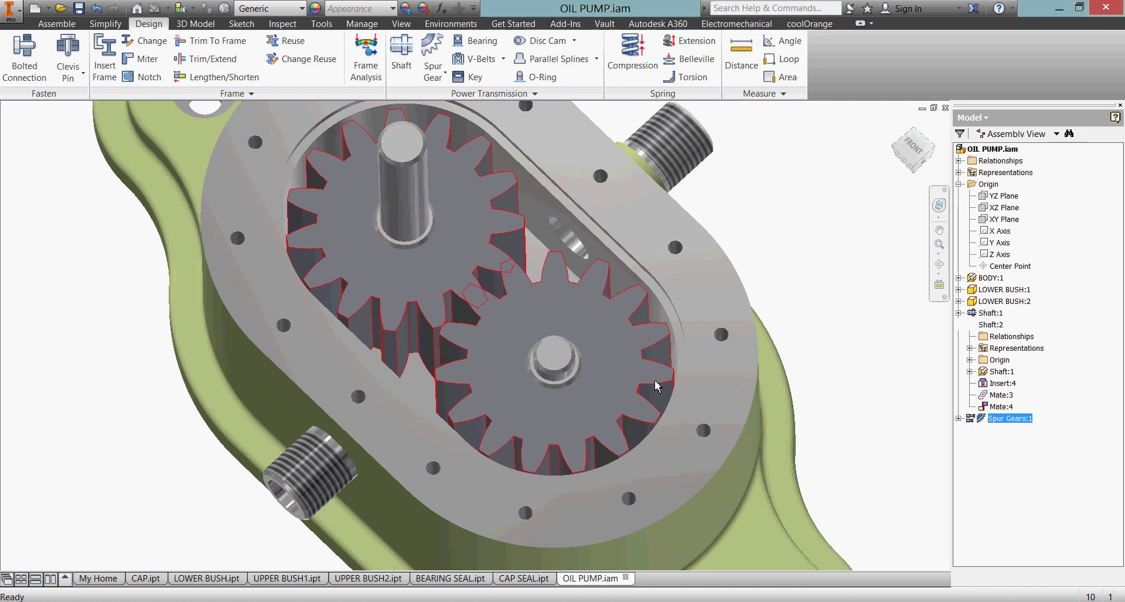